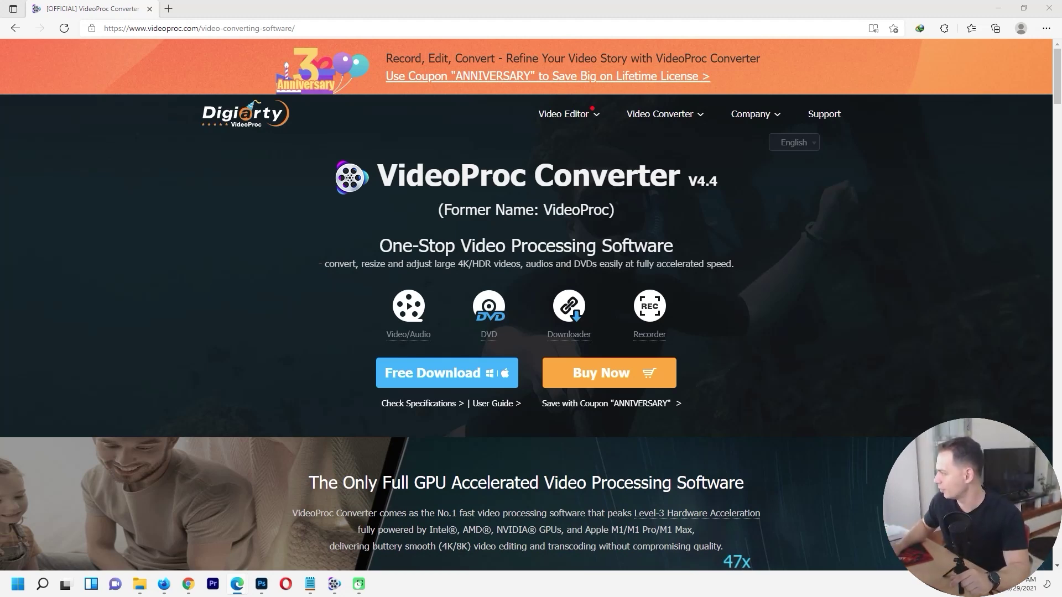
Select the free Windows and Mac license codes in the Notepad notes, then minimize Notepad
key("alt+Tab")
left_click_drag(20, 133, 360, 133)
left_click(320, 137)
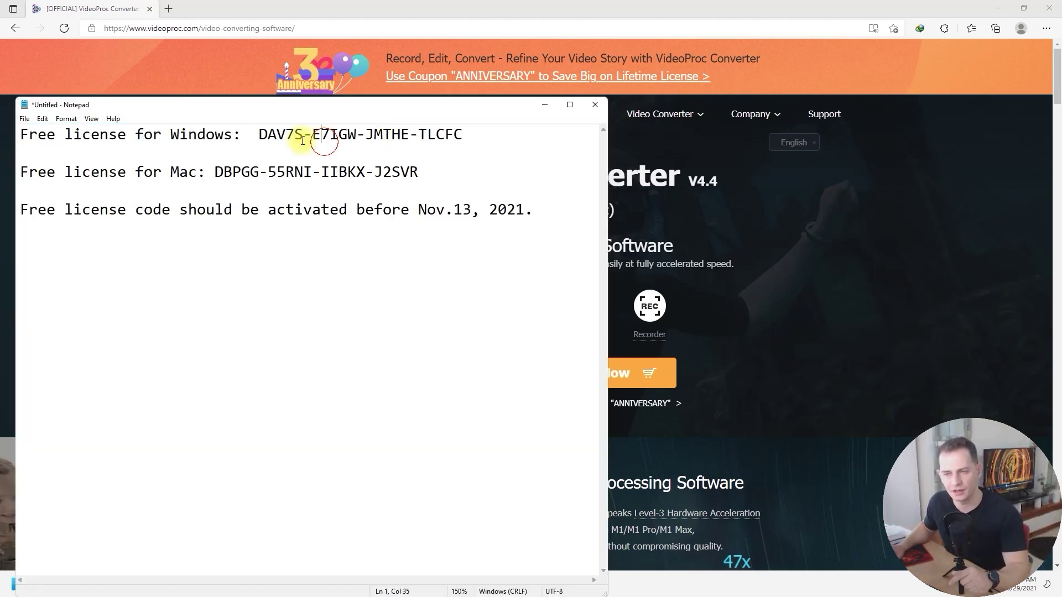
left_click_drag(257, 134, 479, 138)
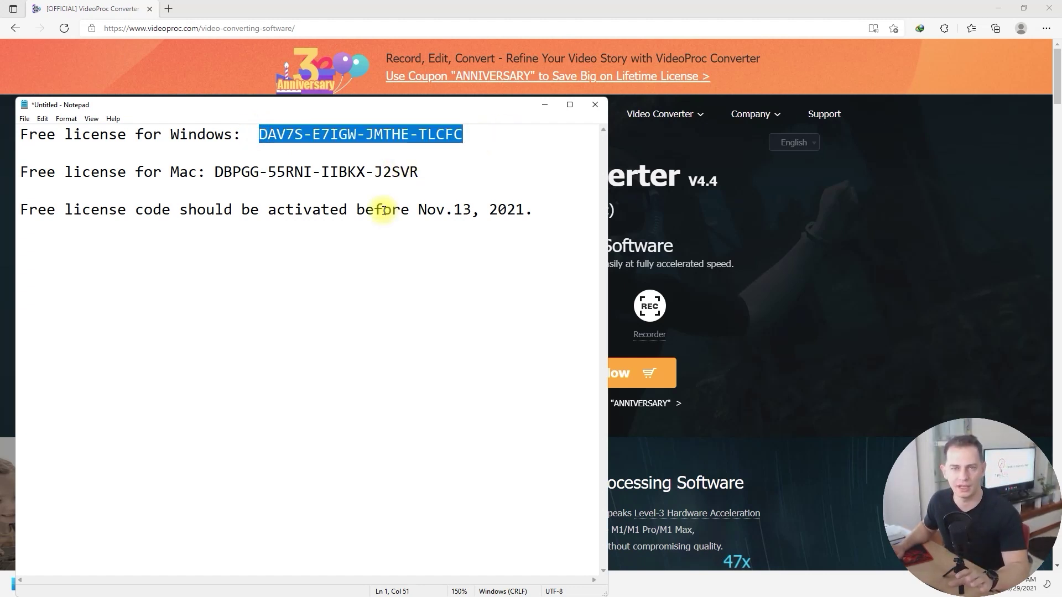
left_click_drag(470, 169, 412, 164)
left_click_drag(170, 135, 338, 133)
left_click_drag(215, 172, 448, 172)
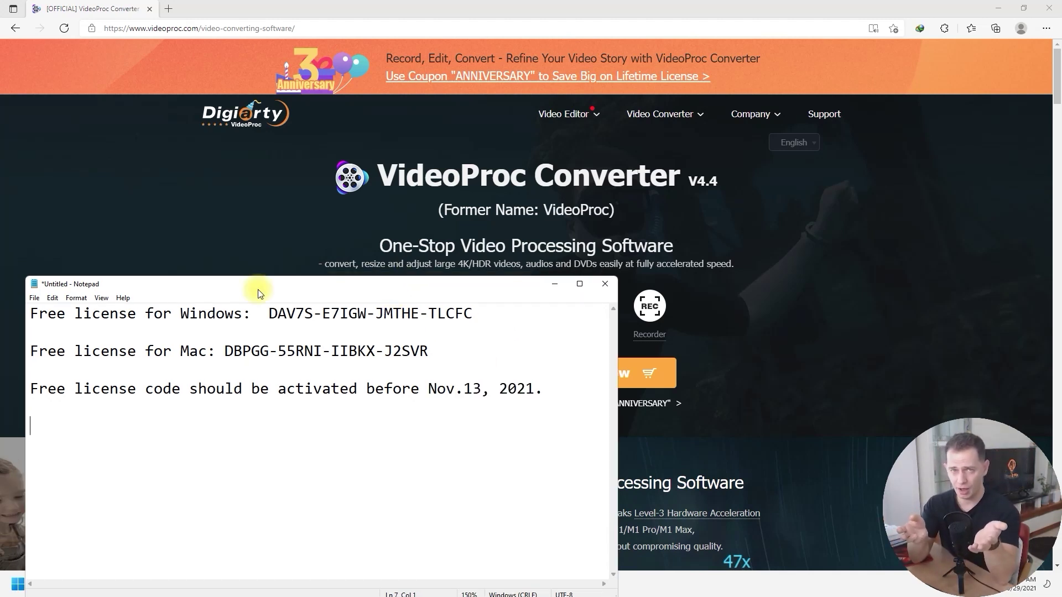
left_click(554, 284)
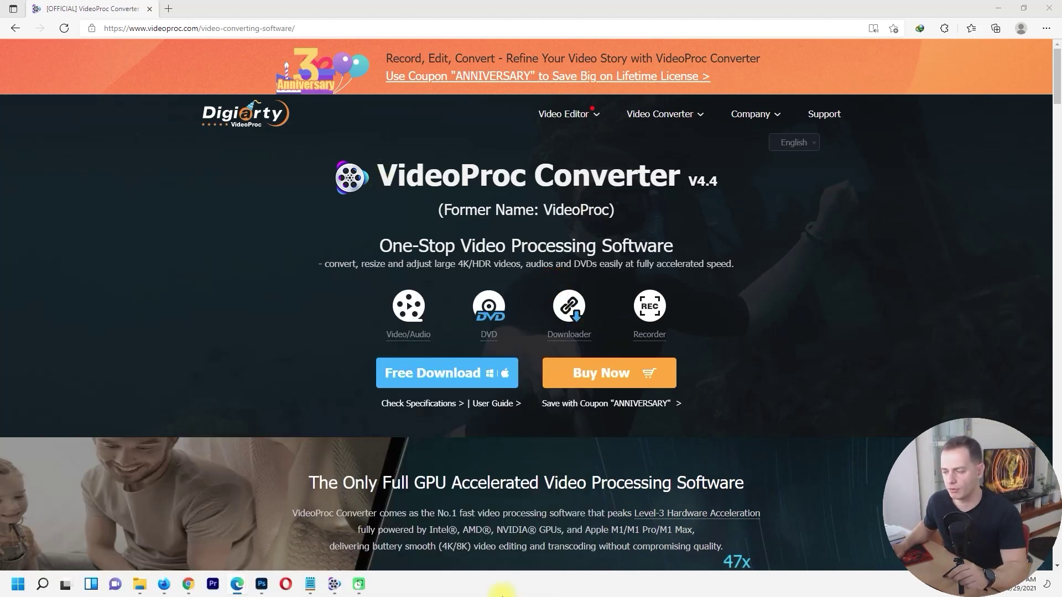
Restore and reposition the VideoProc launcher, then activate it with the pasted free license code
left_click(334, 584)
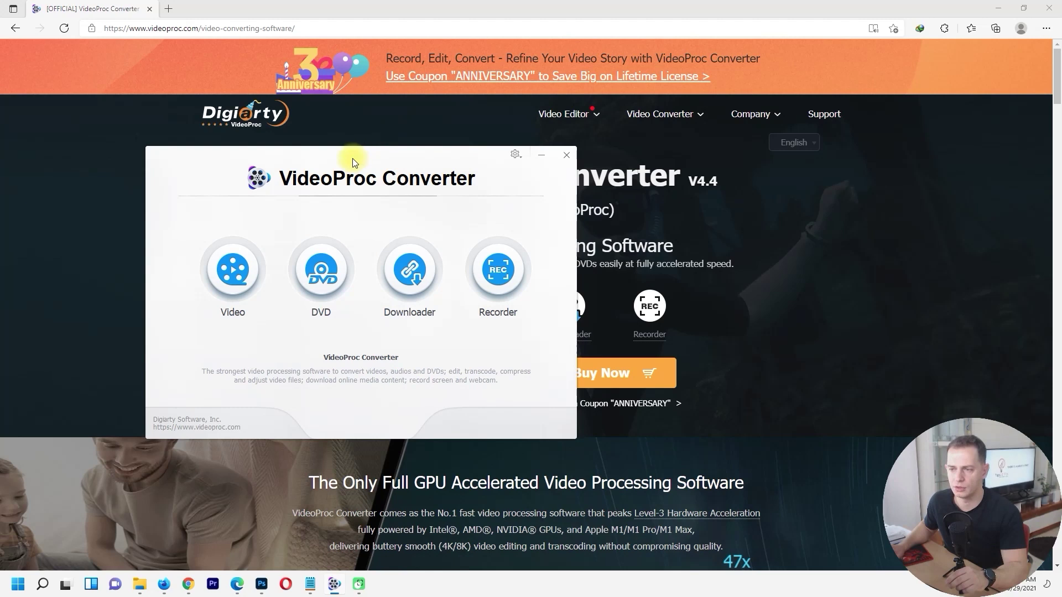
left_click_drag(353, 158, 293, 140)
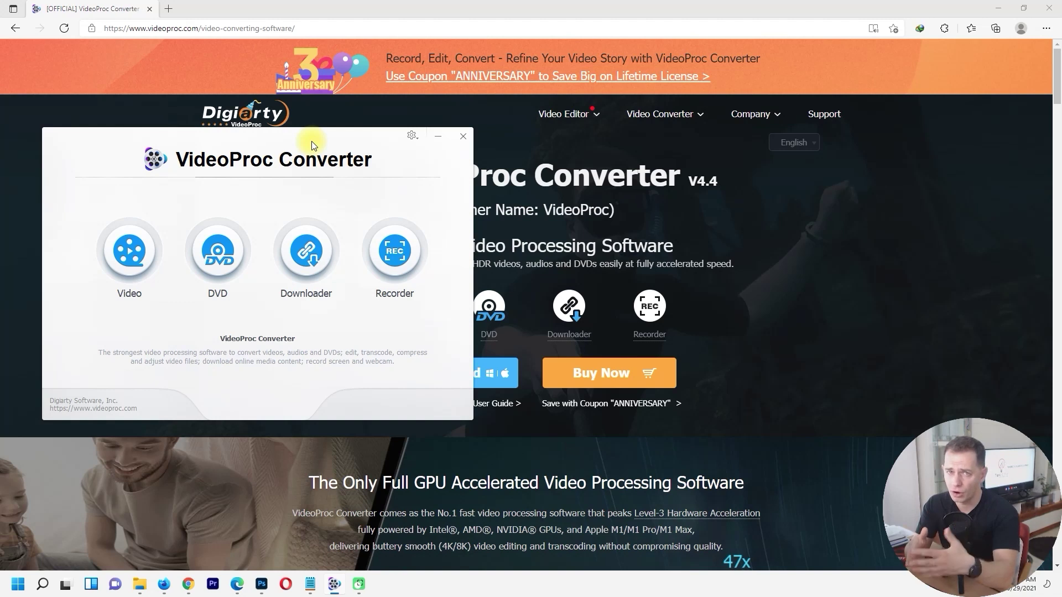
left_click_drag(350, 150, 372, 128)
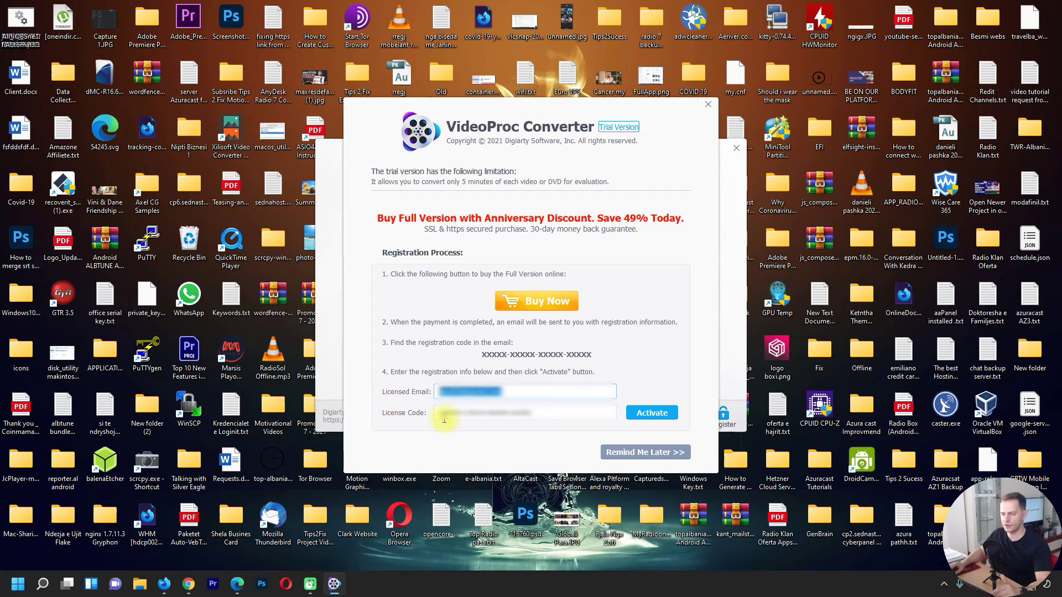
left_click(541, 412)
key("ctrl+a")
left_click(652, 413)
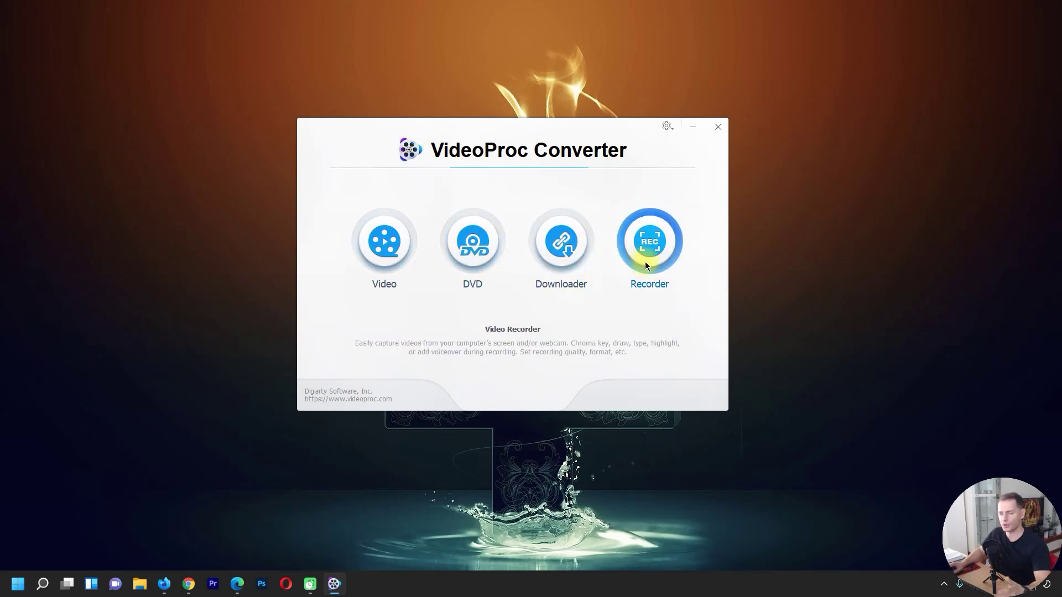
Open the Video module from the launcher and nudge its window into place
left_click(373, 244)
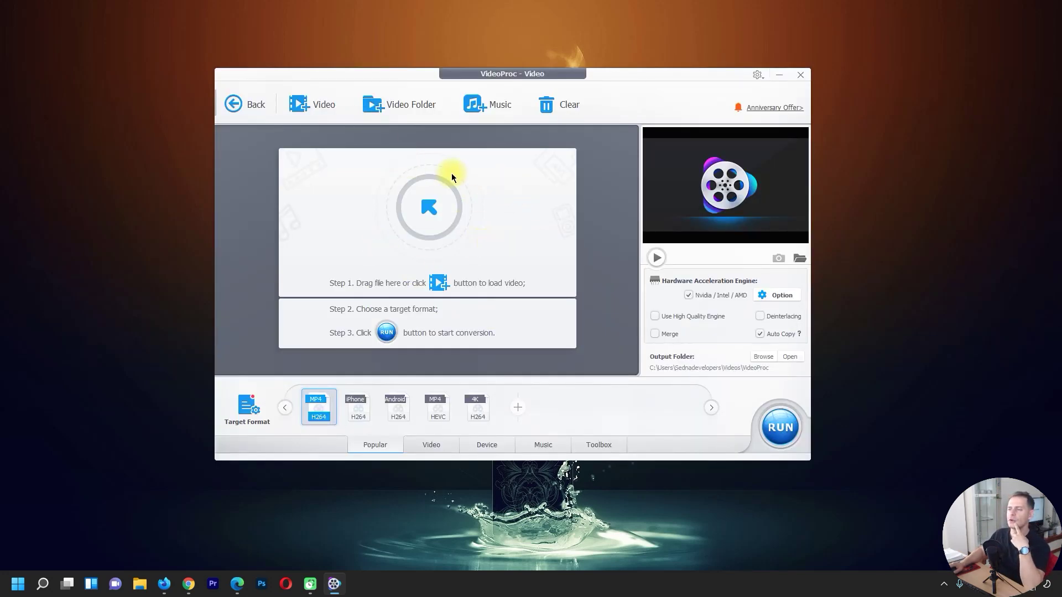
left_click_drag(406, 77, 411, 75)
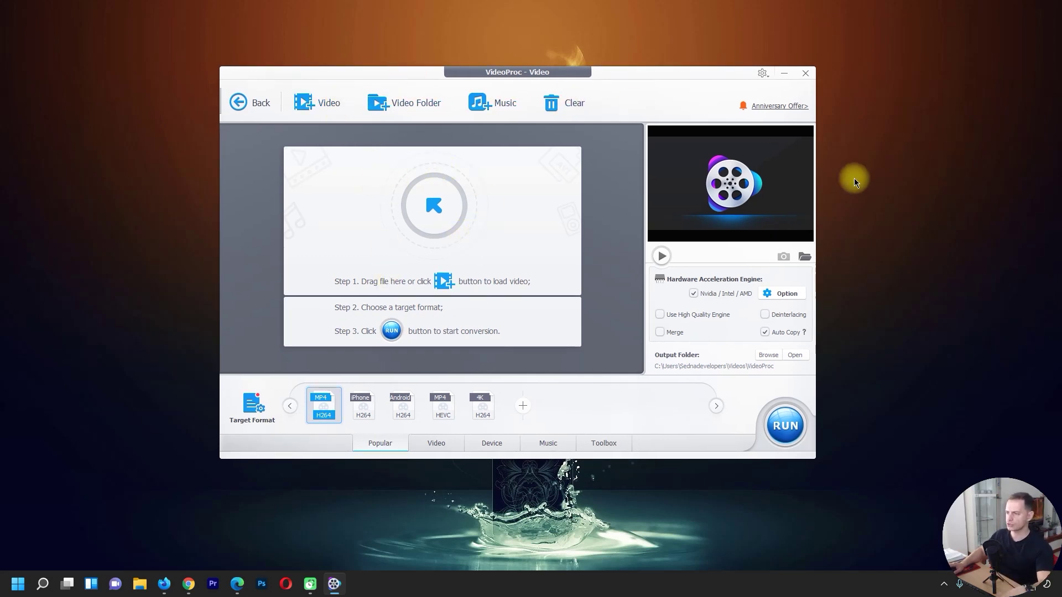
key("Escape")
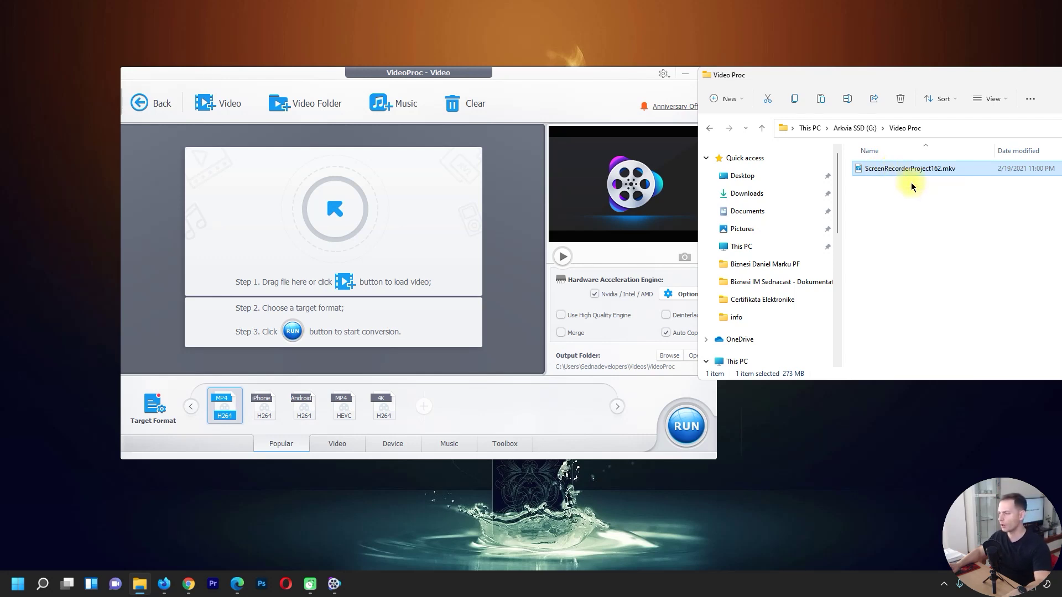
Drag ScreenRecorderProject162.mkv into VideoProc and open its Edit Video dialog via Watermark
left_click_drag(882, 170, 331, 205)
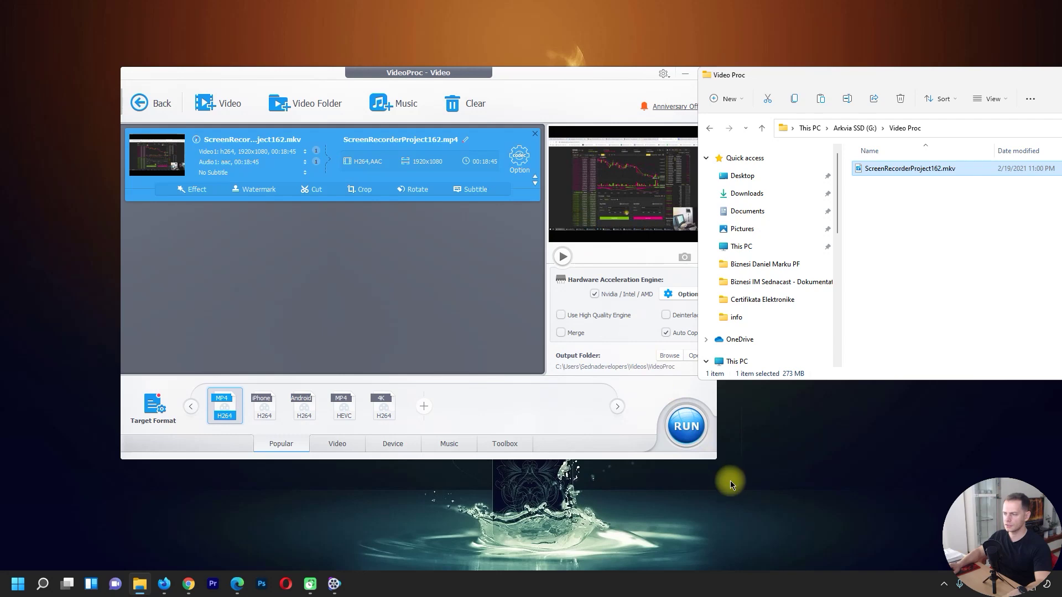
left_click(288, 229)
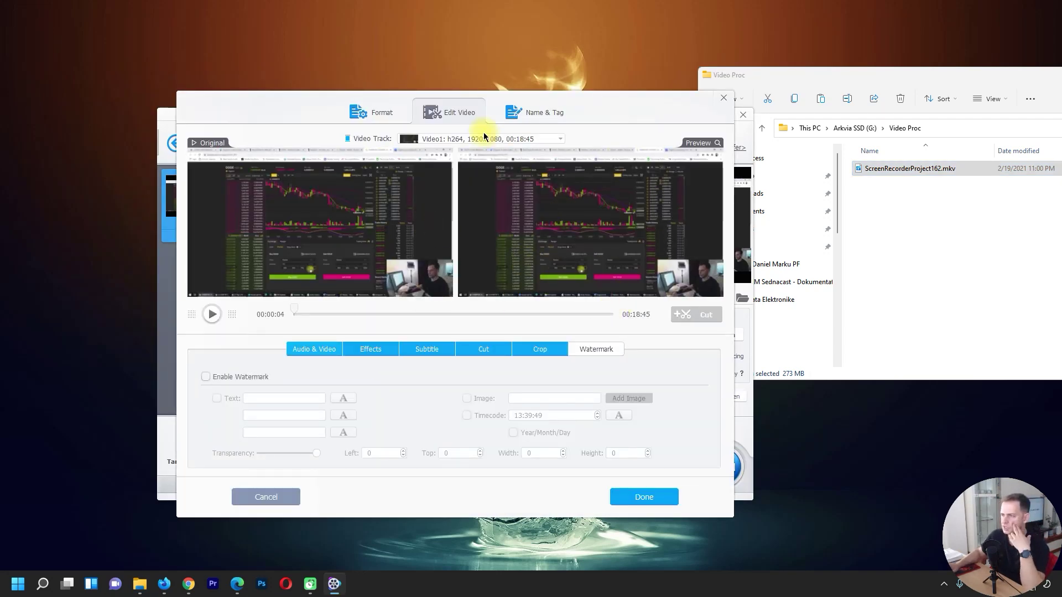
Look over the output format and subtitle settings, closing each without changes
left_click(387, 114)
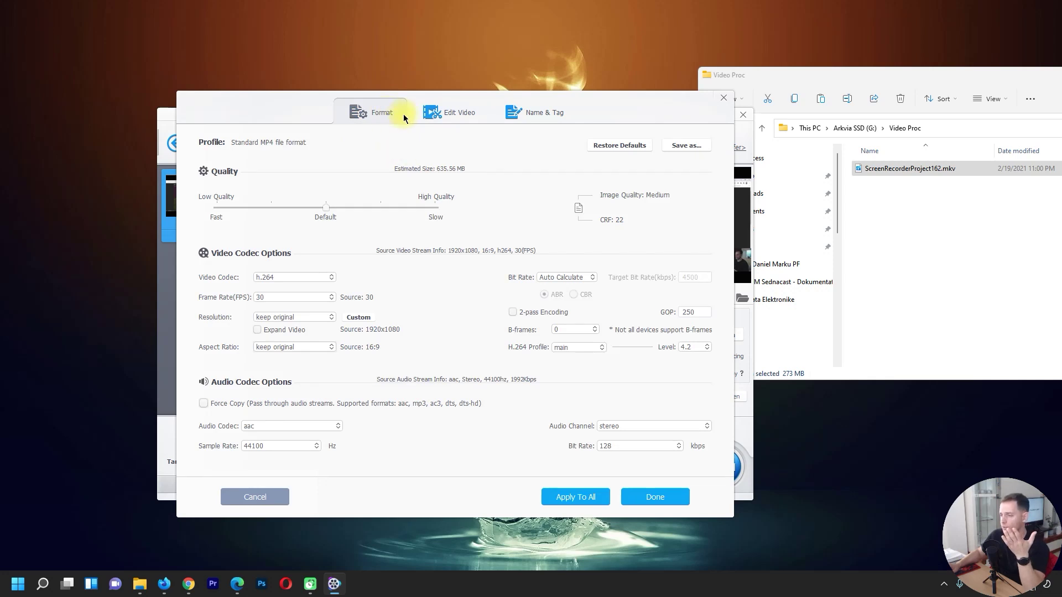
left_click(722, 98)
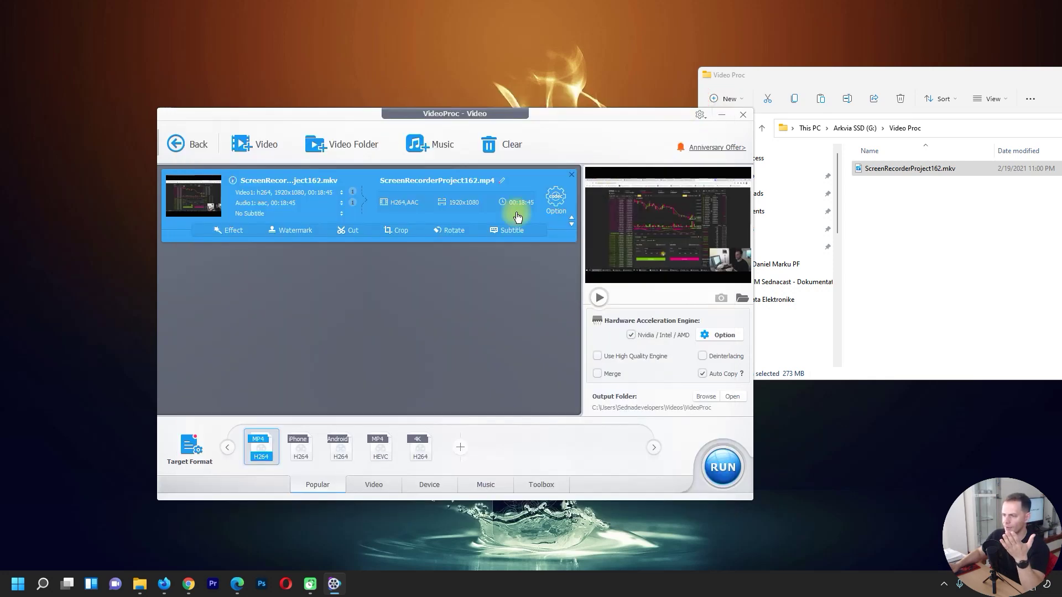
left_click(556, 201)
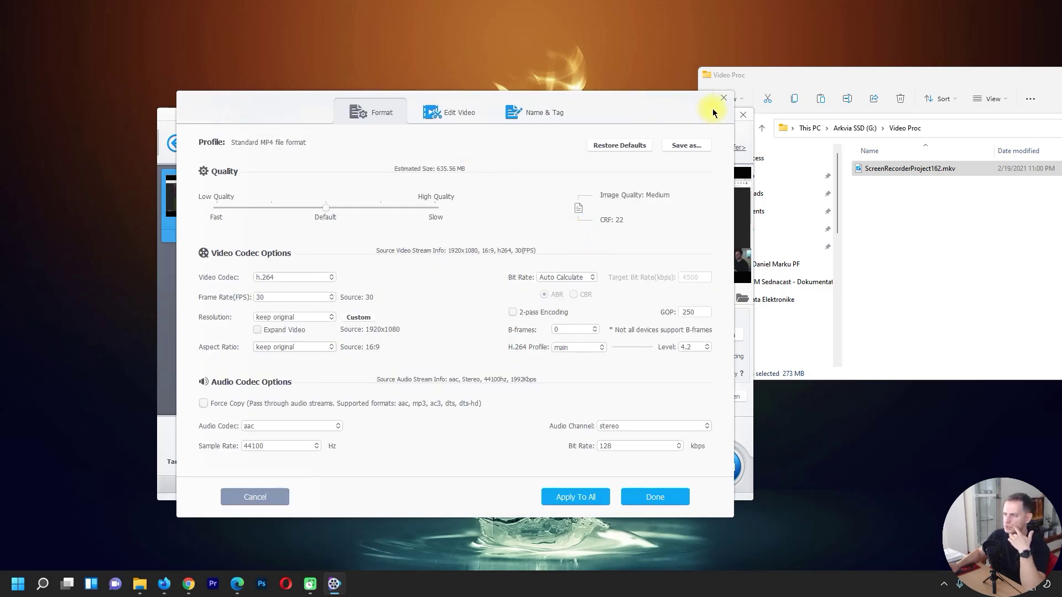
left_click(722, 97)
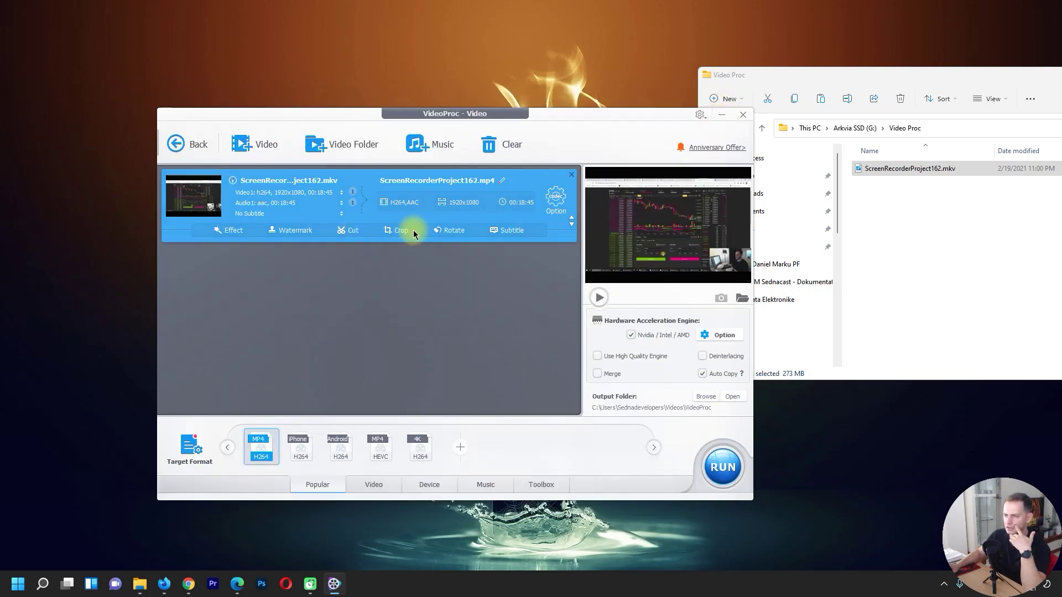
left_click(516, 233)
left_click(723, 101)
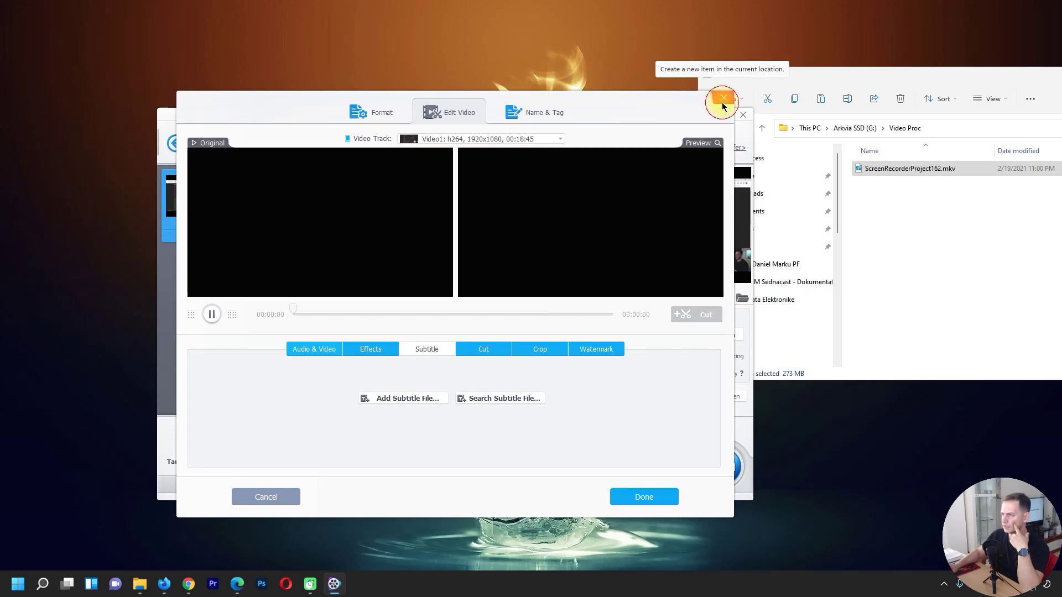
Set the Standard MP4 profile quality to Very High (CRF 8), keeping h.264 as codec
left_click(552, 194)
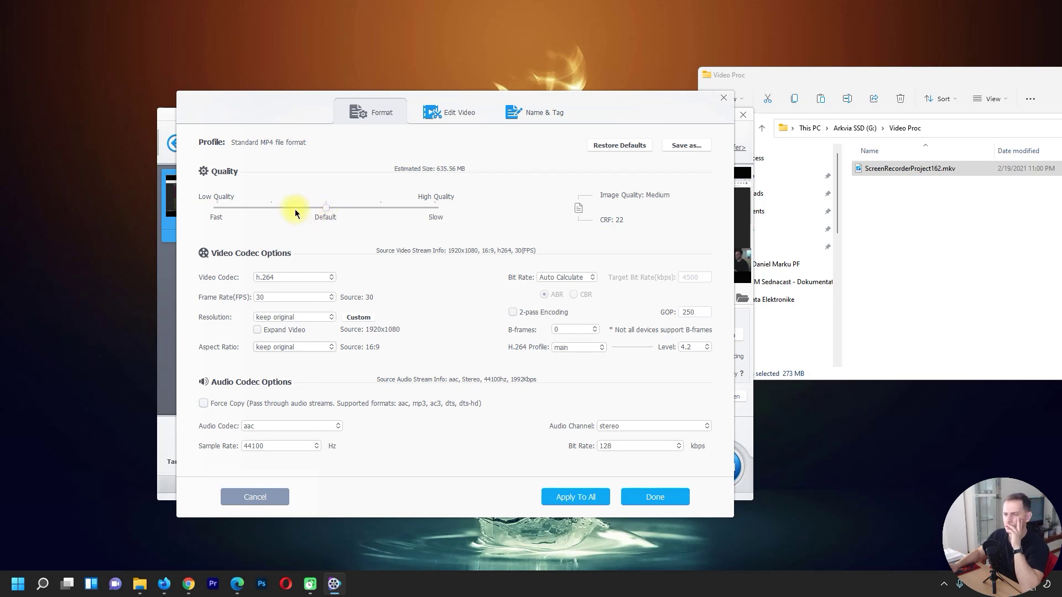
left_click_drag(327, 211, 437, 224)
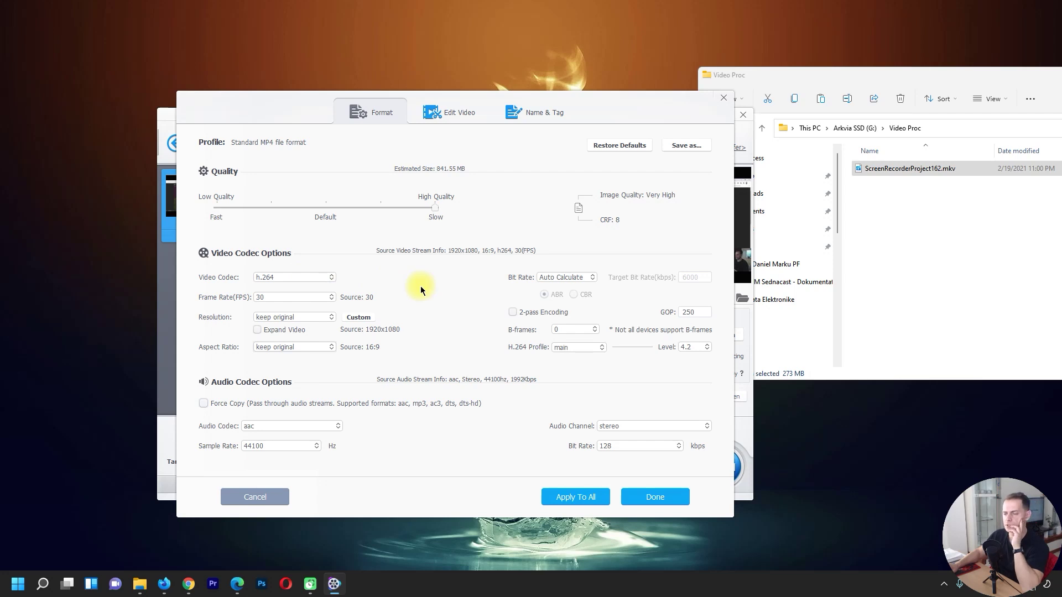
left_click(283, 279)
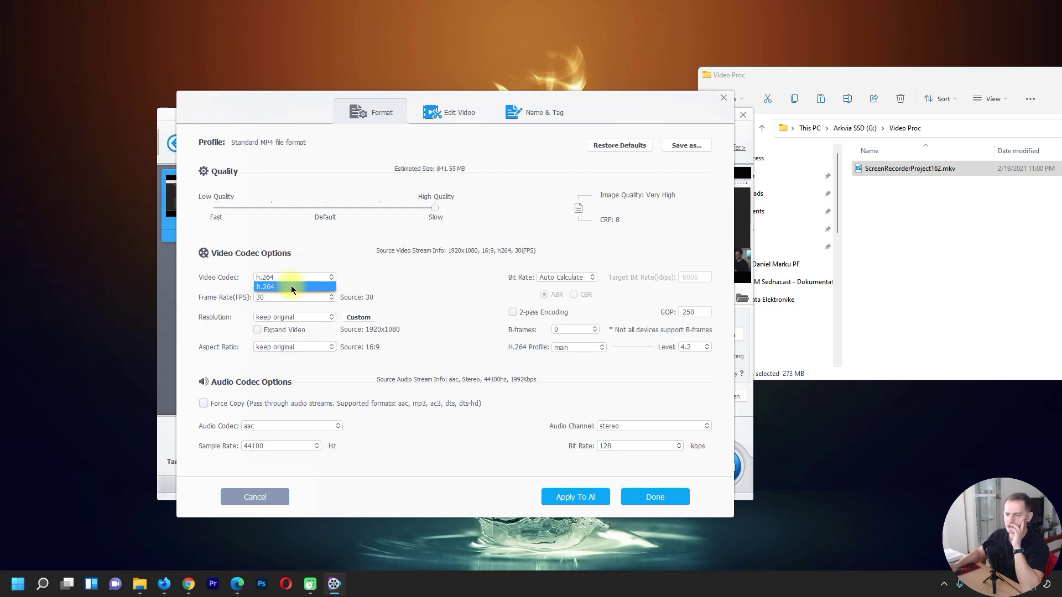
left_click(291, 287)
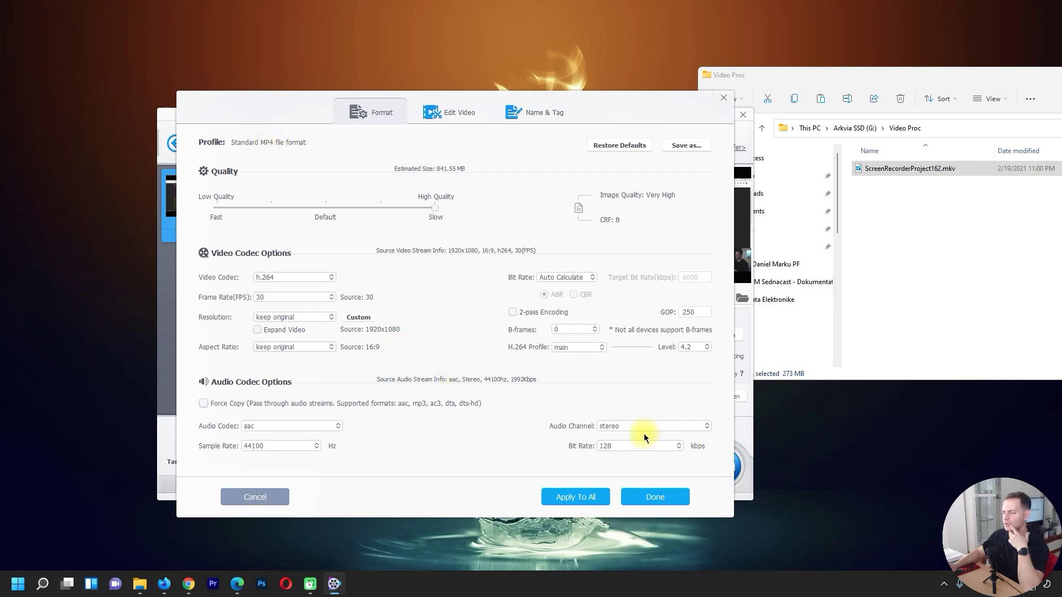
Trim the video, moving the start later and the end to about 00:15:17
left_click(461, 112)
left_click(483, 349)
left_click(212, 314)
left_click_drag(294, 319, 349, 319)
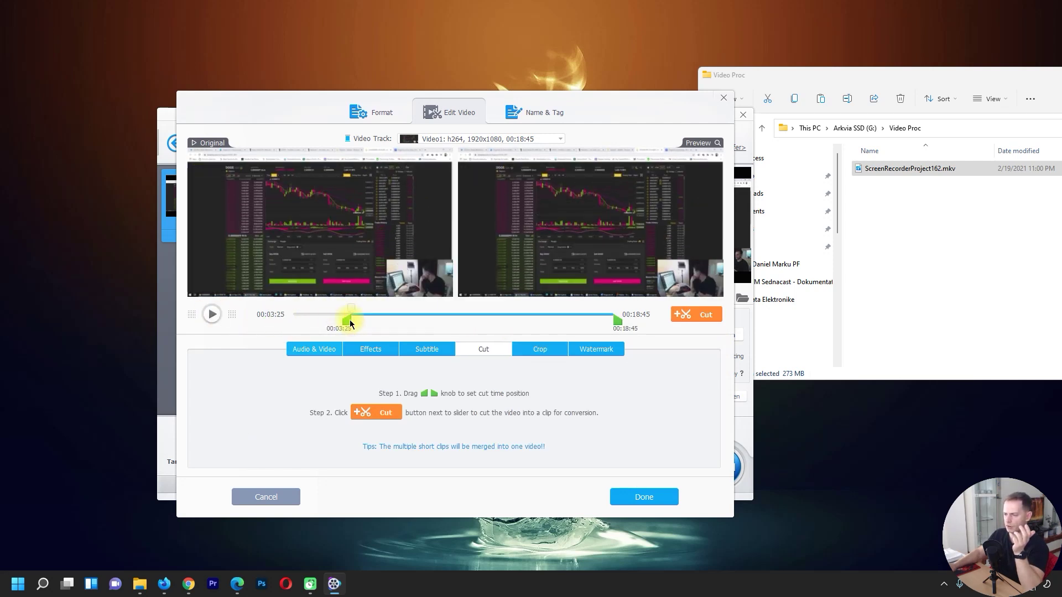
left_click_drag(617, 324, 556, 324)
Look through the Adjust, Effects and Subtitle options, then return to Trim
left_click(317, 350)
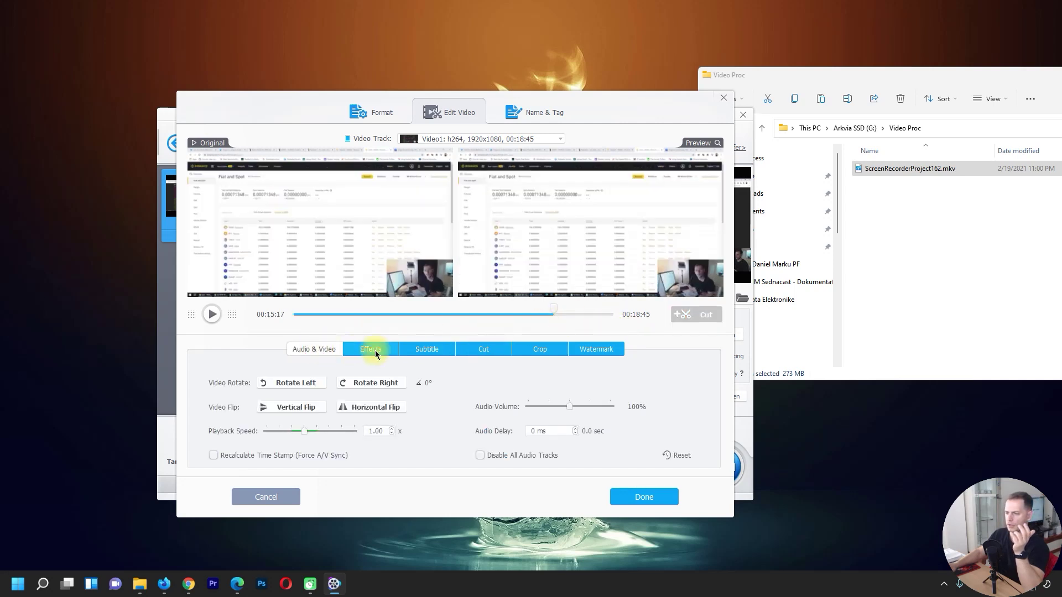
left_click(361, 349)
left_click(426, 348)
left_click(472, 350)
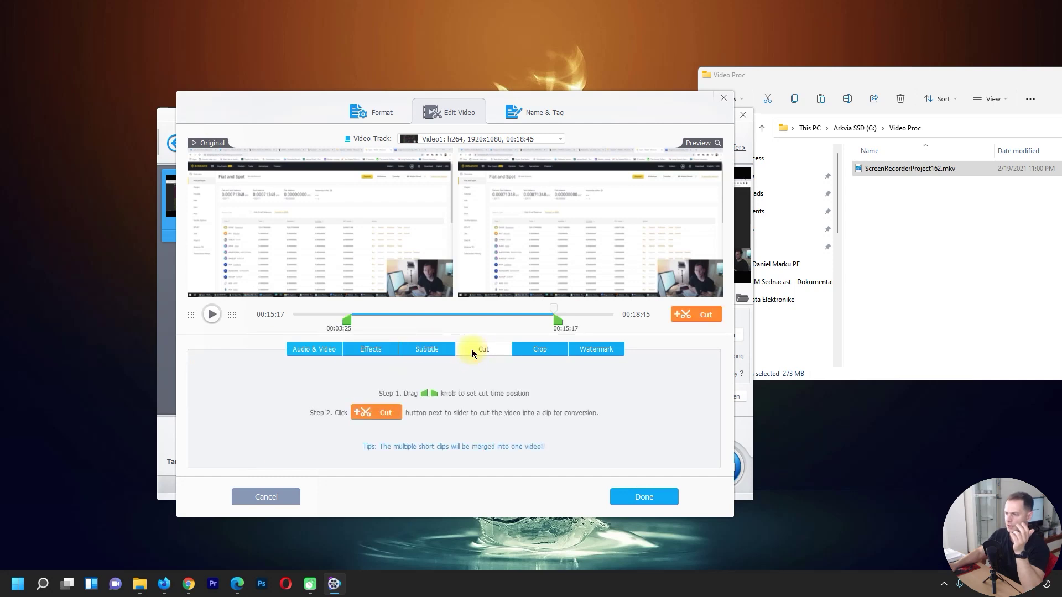
Enable cropping to a 1248x692 lower-right region at Left 672, Top 388
left_click(542, 349)
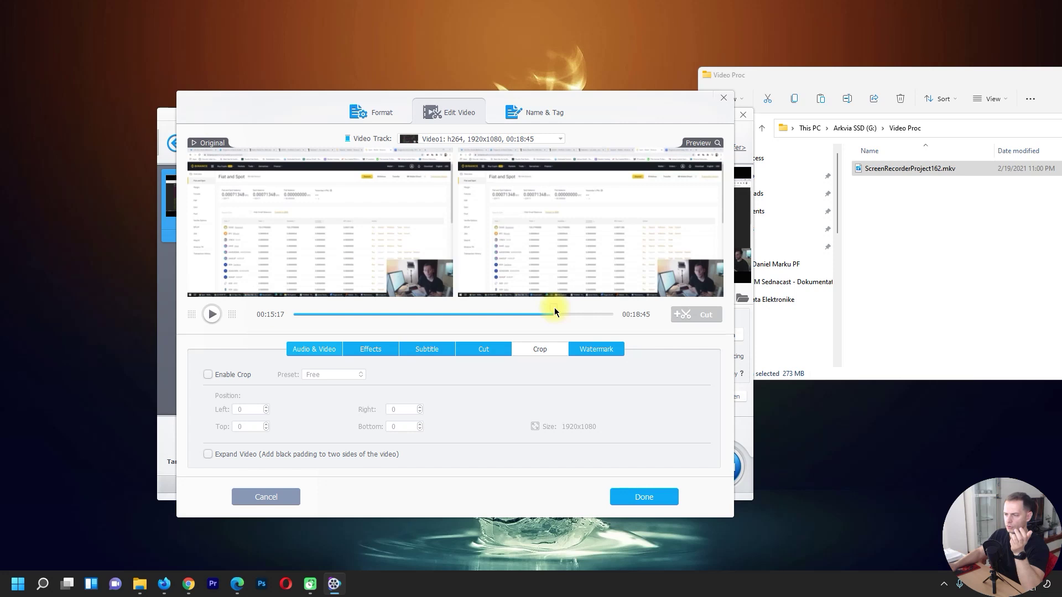
left_click(228, 375)
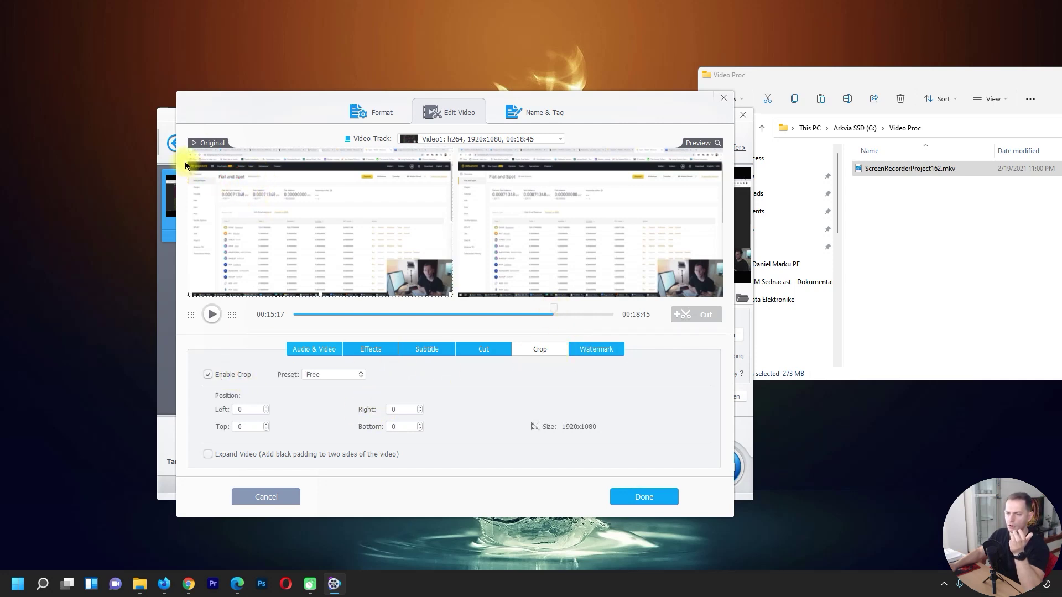
left_click_drag(189, 293, 374, 283)
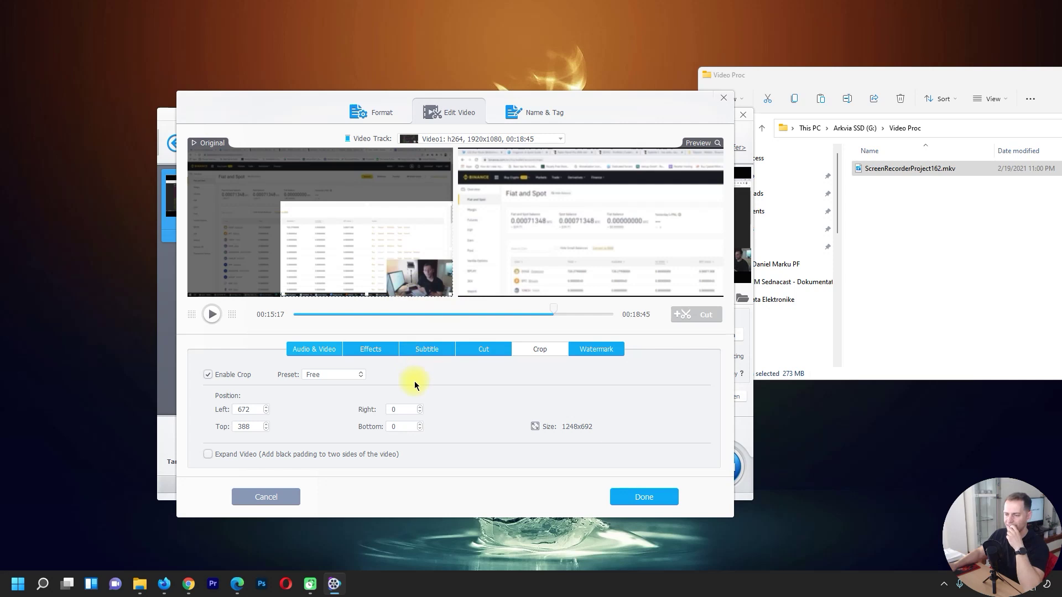
left_click(599, 350)
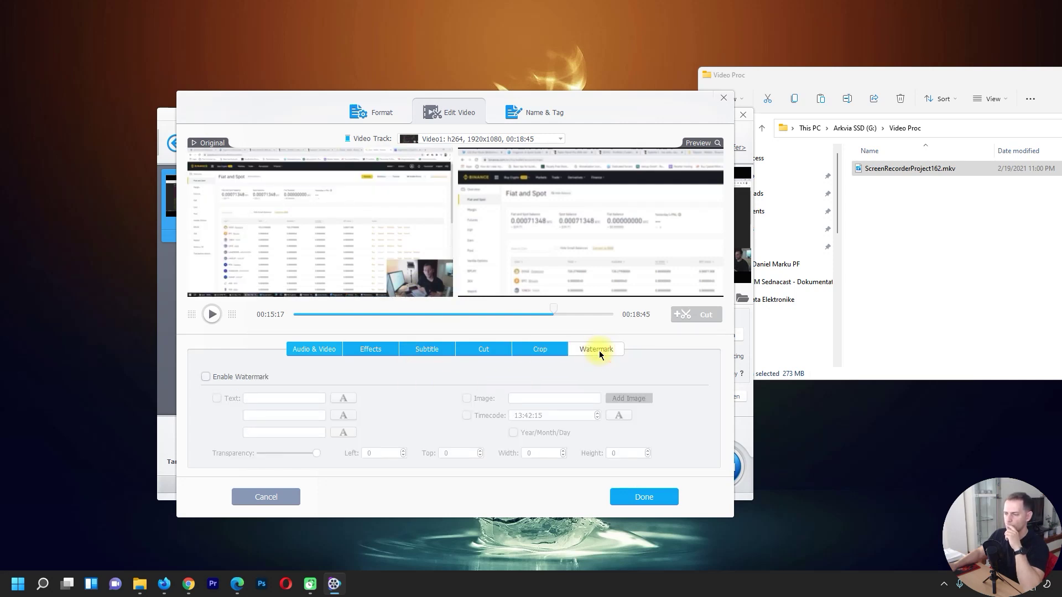
Enable a Tips2Fix text watermark in orange and move it lower in the video
left_click(206, 377)
left_click(292, 397)
type("Tips2Fix")
left_click(343, 399)
left_click(428, 423)
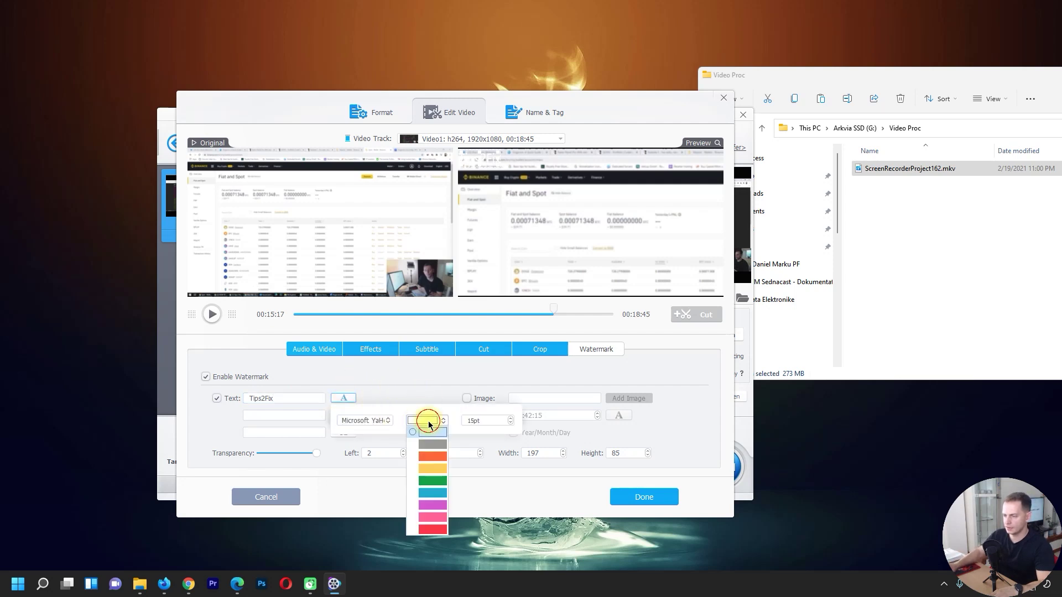
left_click(426, 457)
left_click_drag(474, 160, 707, 203)
After briefly trying an image watermark, place Tips2Fix bottom-right (Left 993, Top 590) and browse for subtitles
left_click(466, 398)
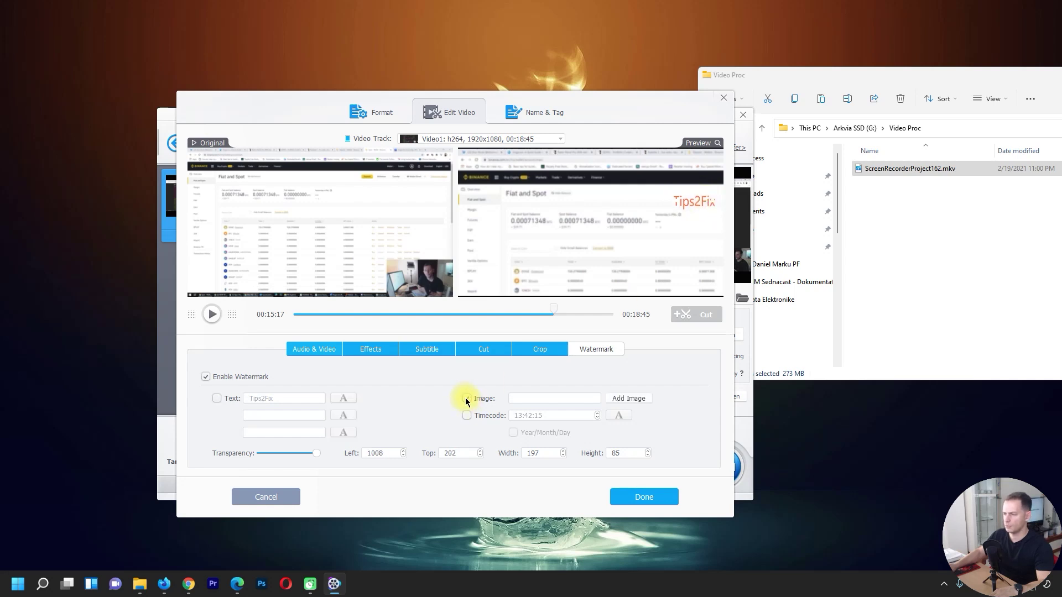
left_click(619, 398)
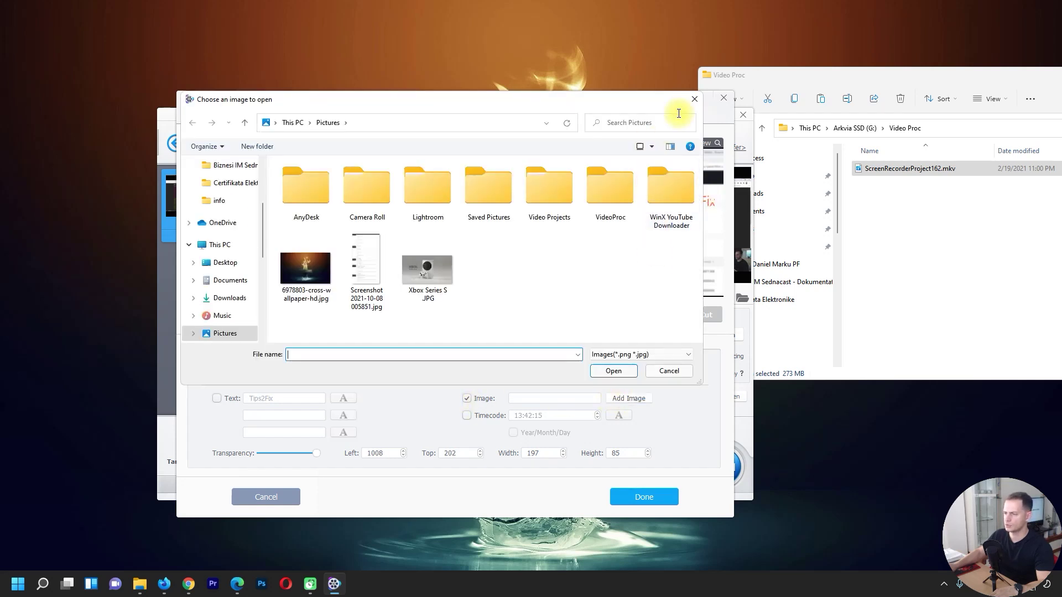
left_click(674, 371)
left_click_drag(697, 208, 698, 290)
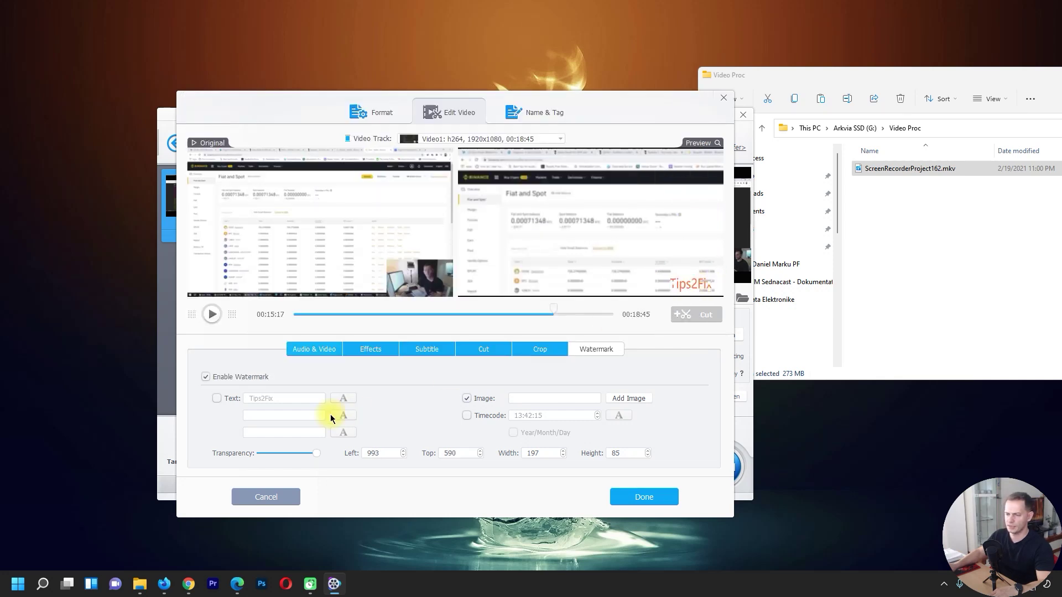
left_click(216, 399)
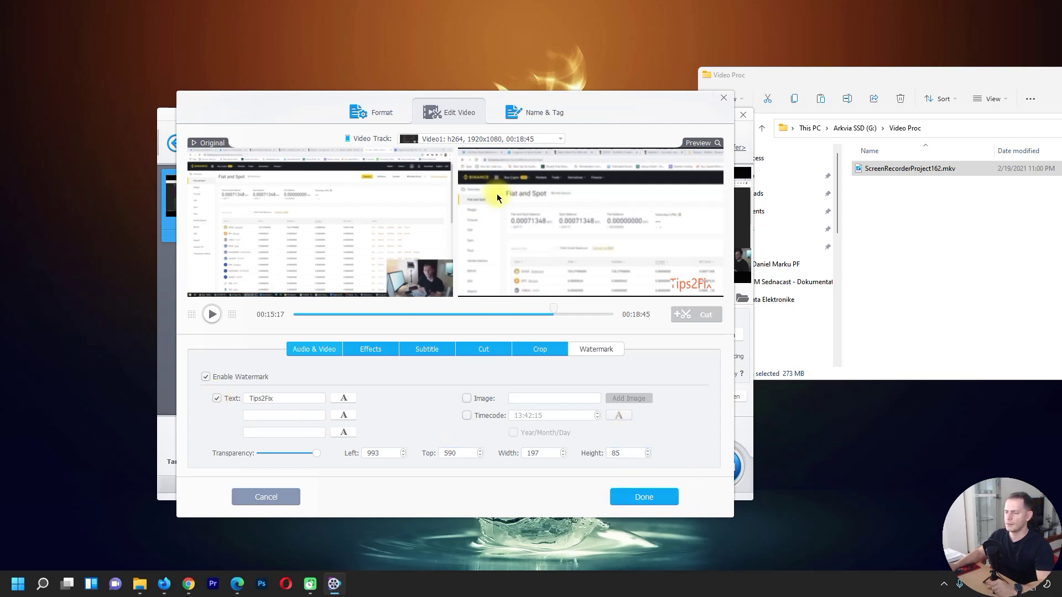
left_click(430, 351)
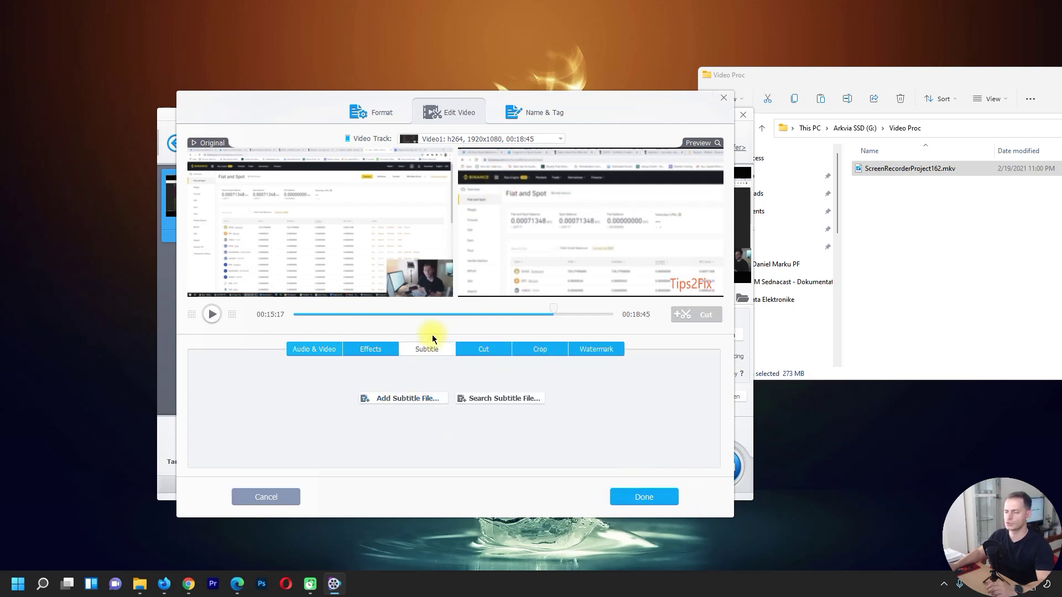
left_click(408, 399)
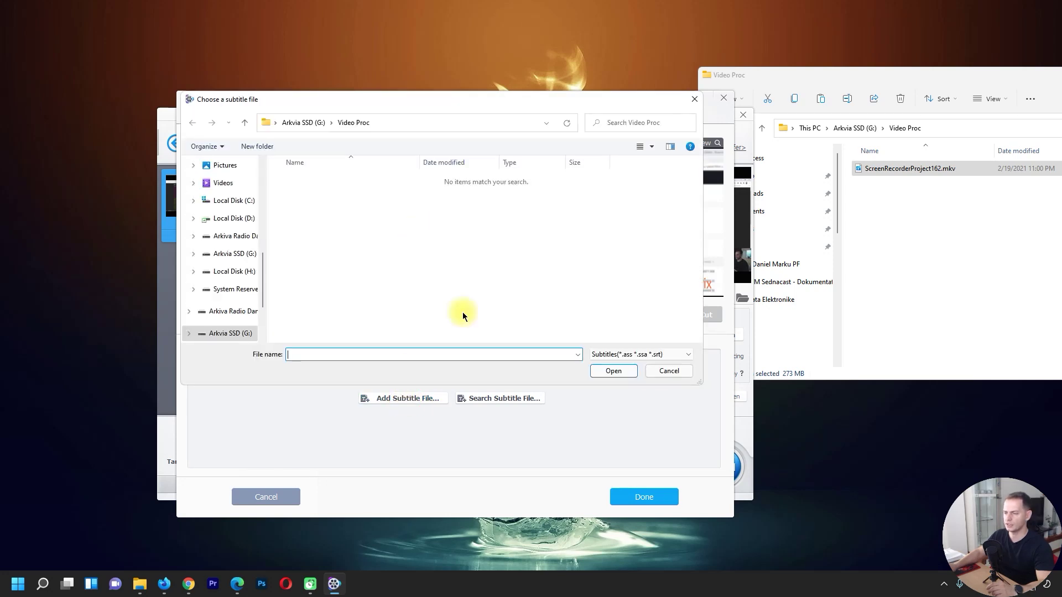
Search online subtitles for 'man on fire' and download the cd2of2 subtitle
left_click(668, 372)
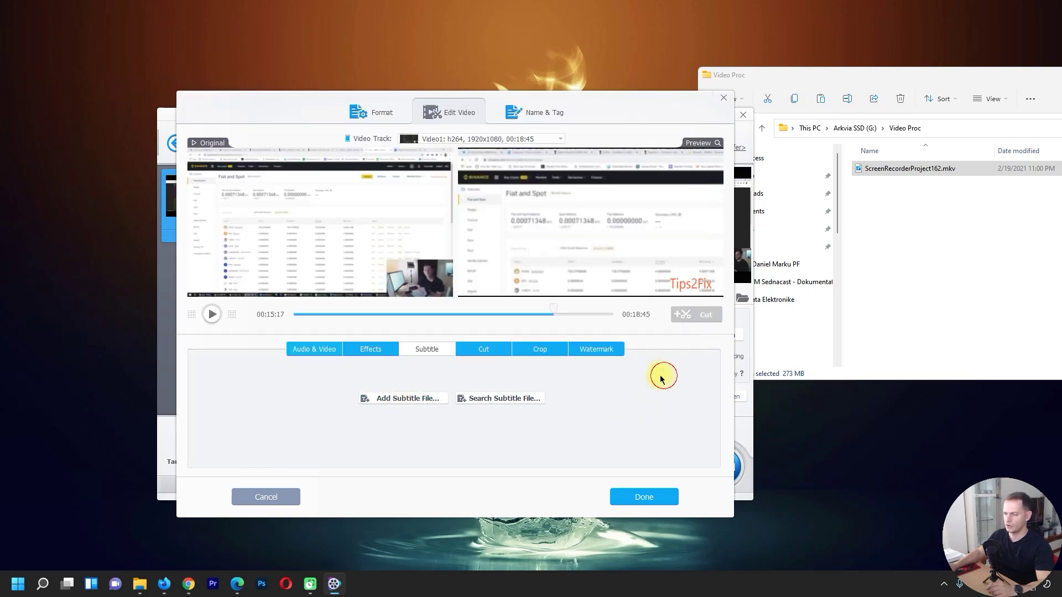
left_click(497, 400)
double_click(406, 184)
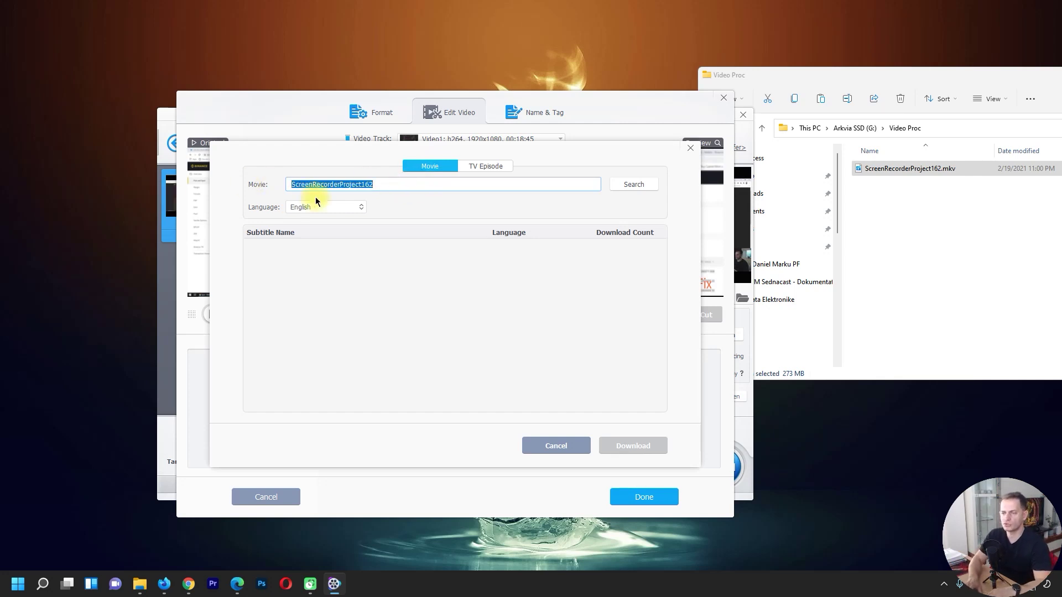
key("BackSpace")
type("man on fire")
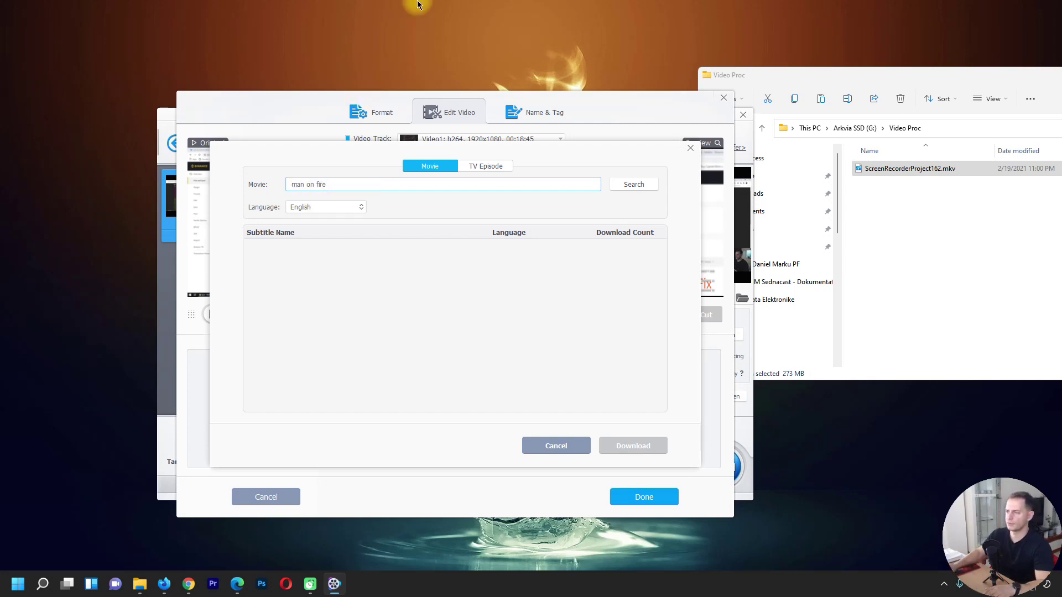
left_click(634, 184)
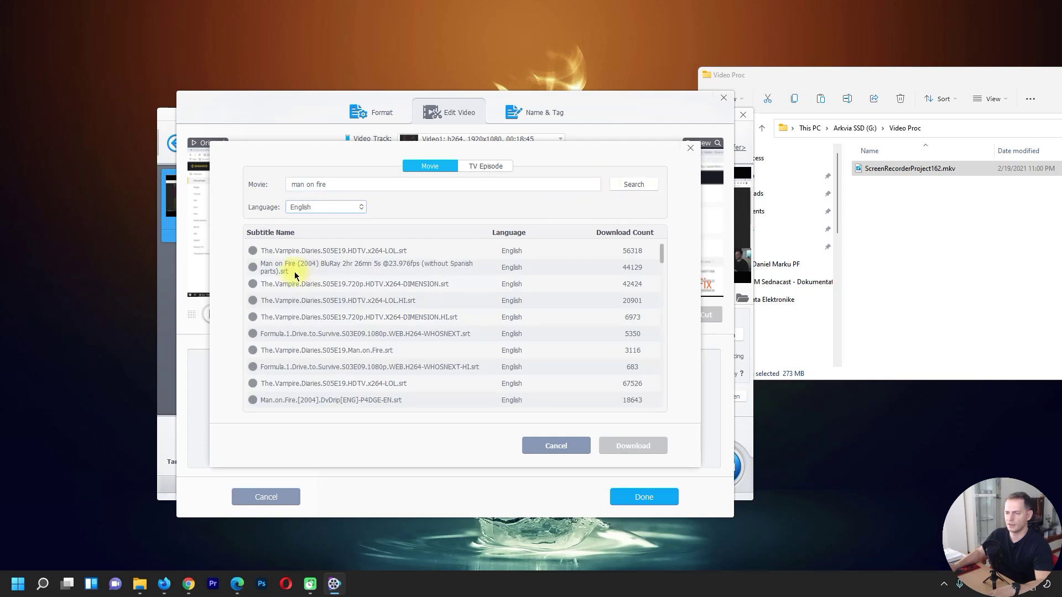
scroll(426, 300, "down", 5)
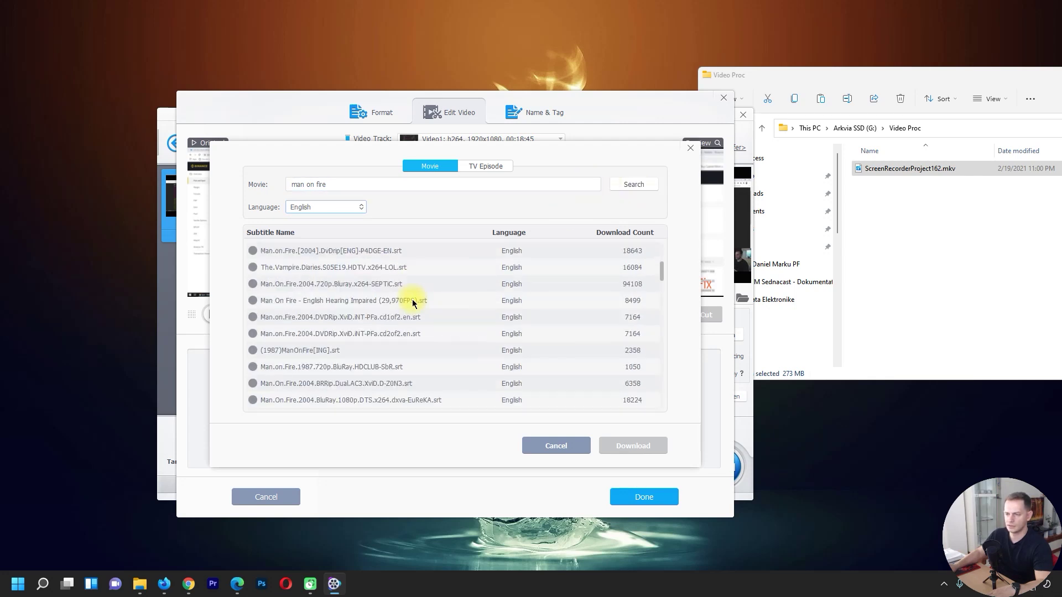
left_click(293, 284)
left_click(633, 445)
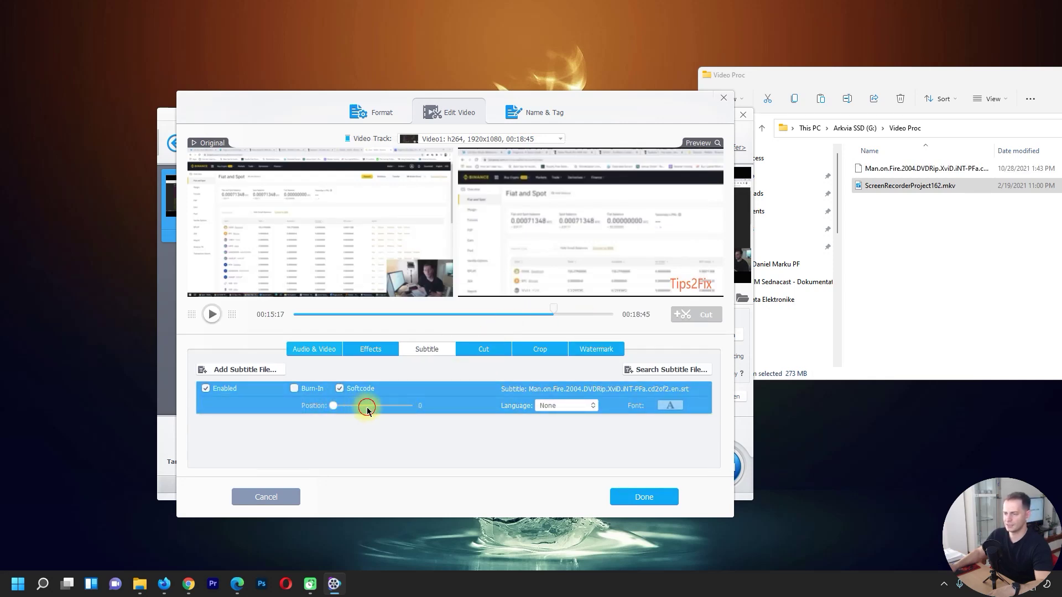
Set the subtitle language to English and move the watermark to Left 0, Top 26
left_click(565, 407)
left_click(556, 407)
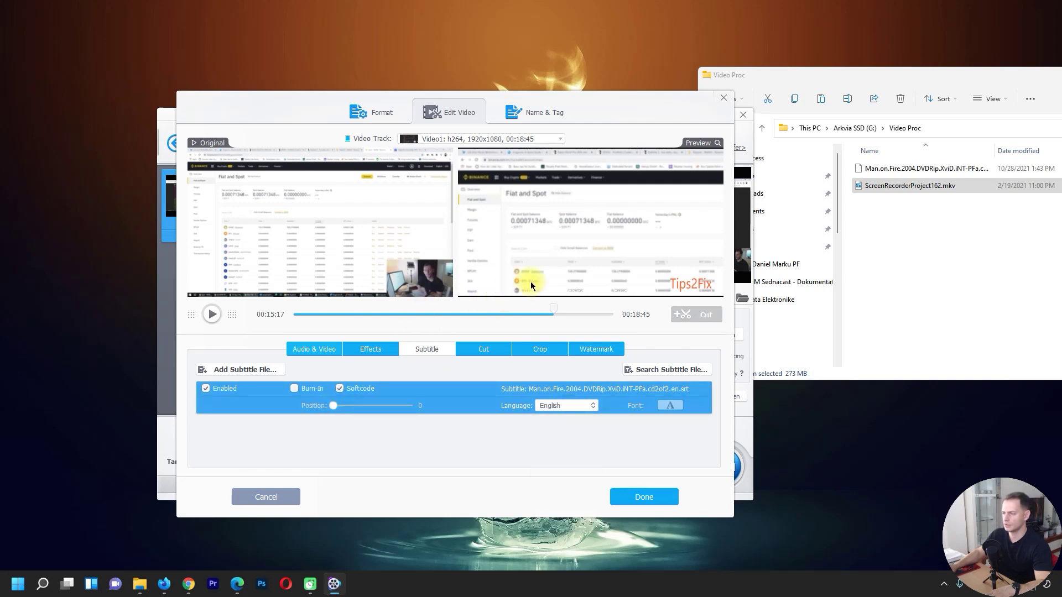
left_click(581, 313)
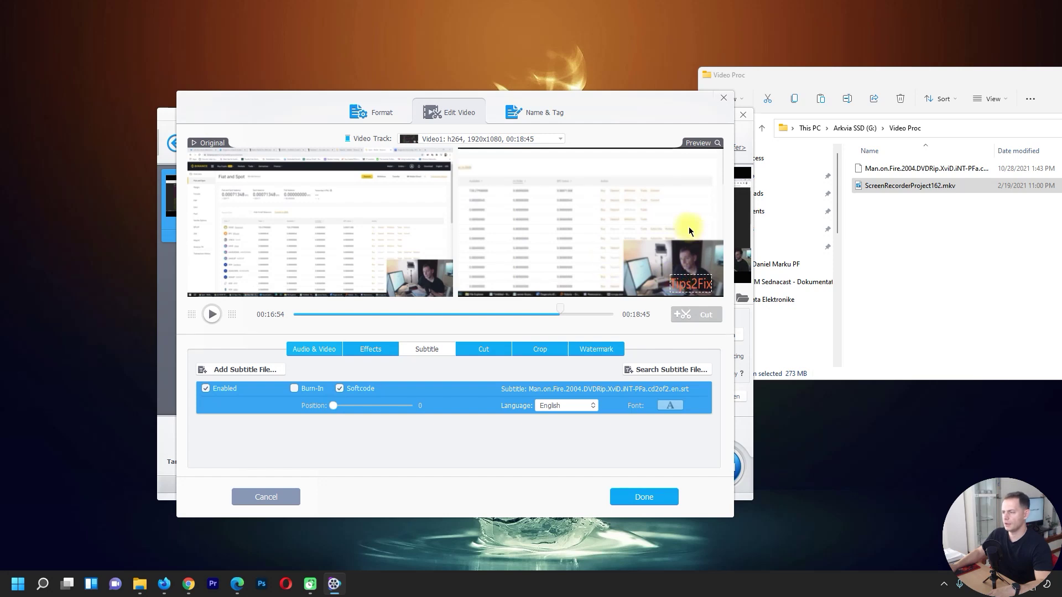
left_click(593, 349)
left_click_drag(688, 282, 477, 161)
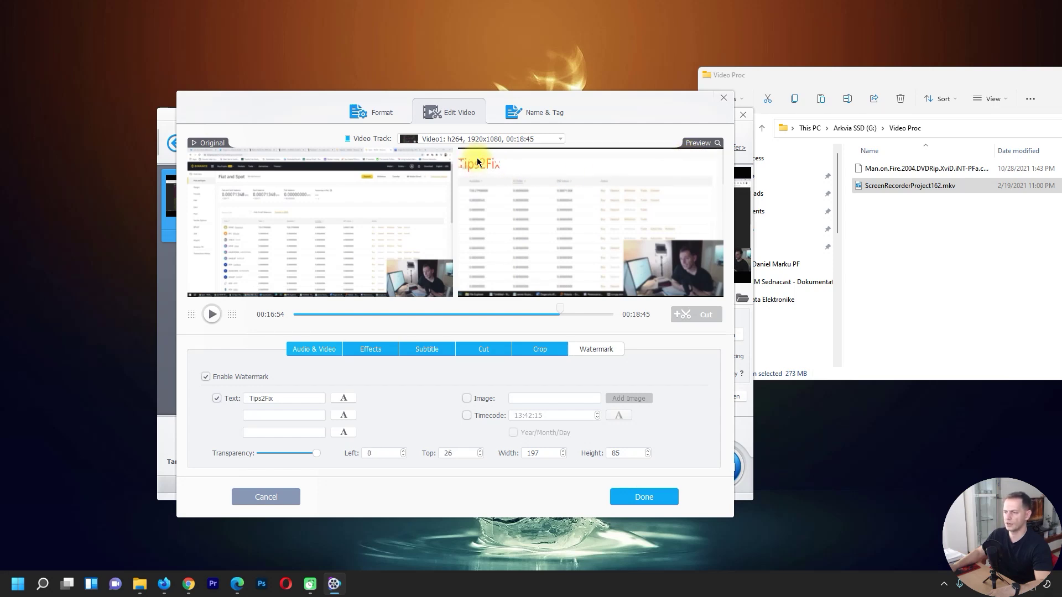
Try Noise and Negate, settle on the Lens Correction effect, and close the editor with Done
left_click(308, 349)
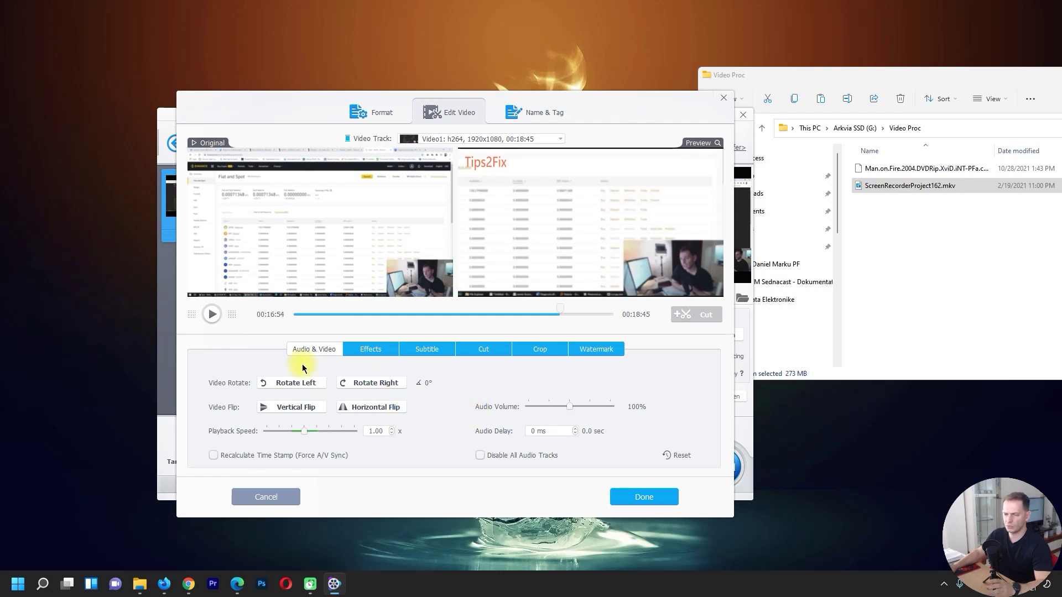
left_click(371, 349)
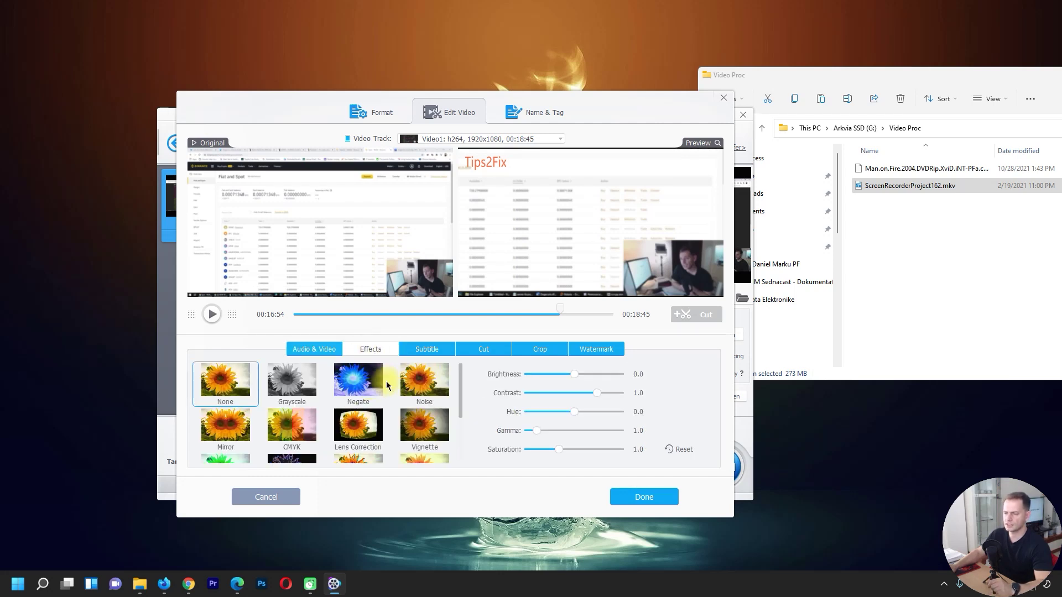
left_click(425, 383)
left_click(358, 381)
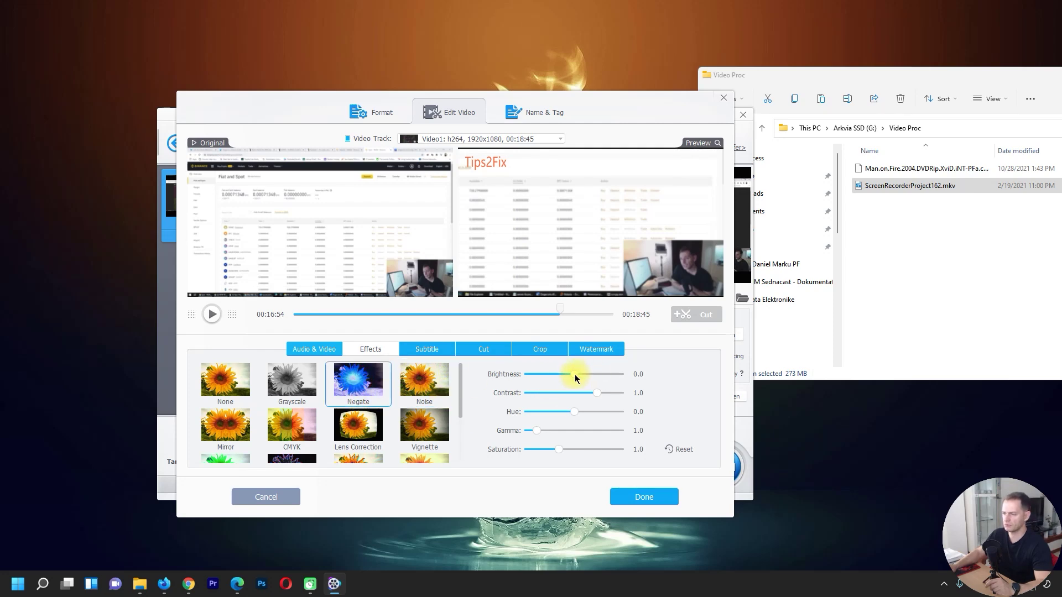
left_click(358, 425)
left_click(652, 501)
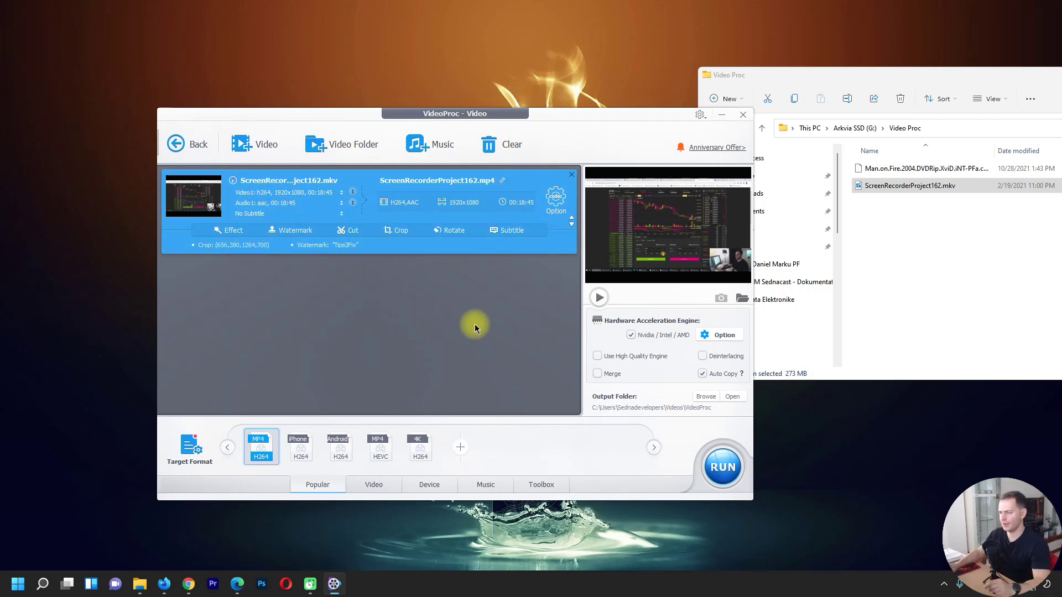
left_click(723, 336)
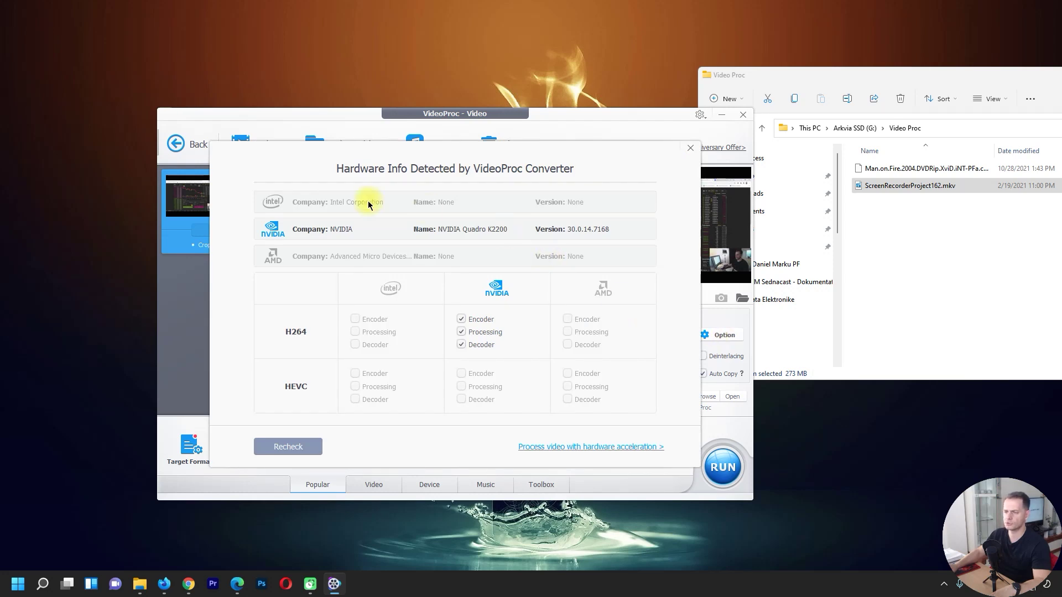
left_click(316, 448)
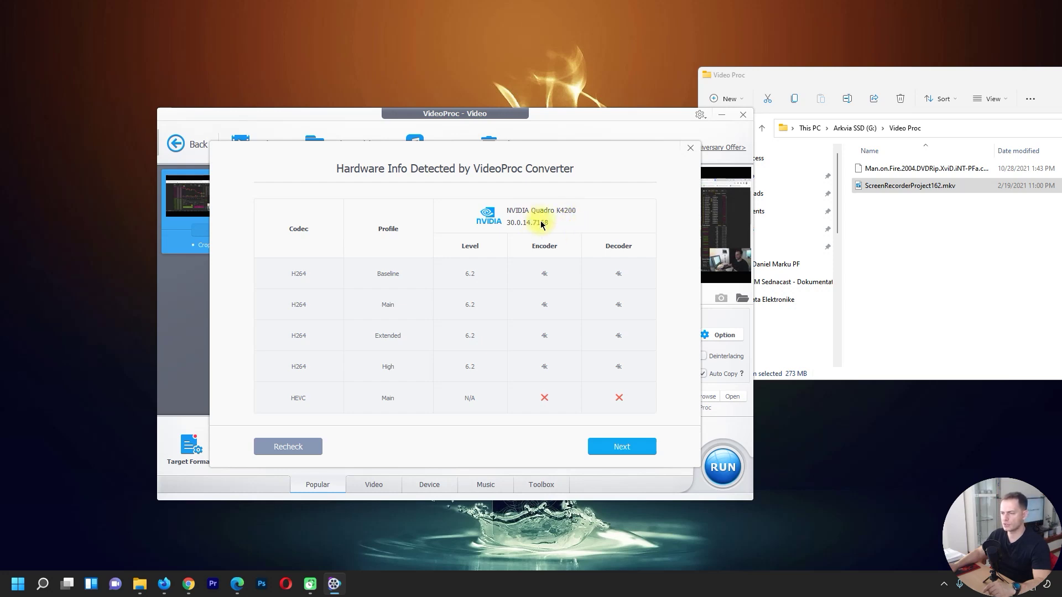
left_click(619, 448)
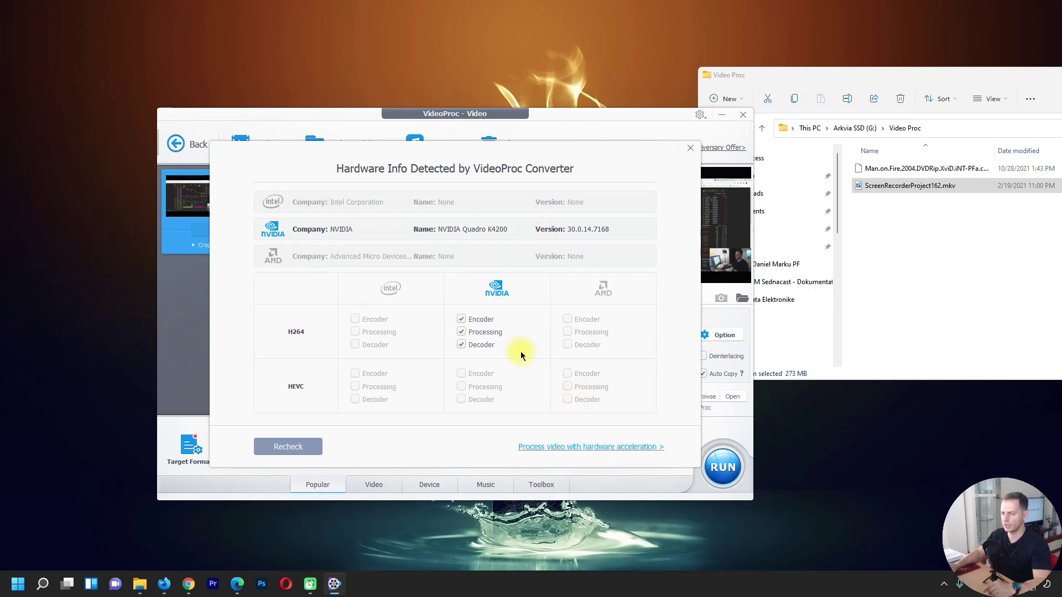
left_click(552, 448)
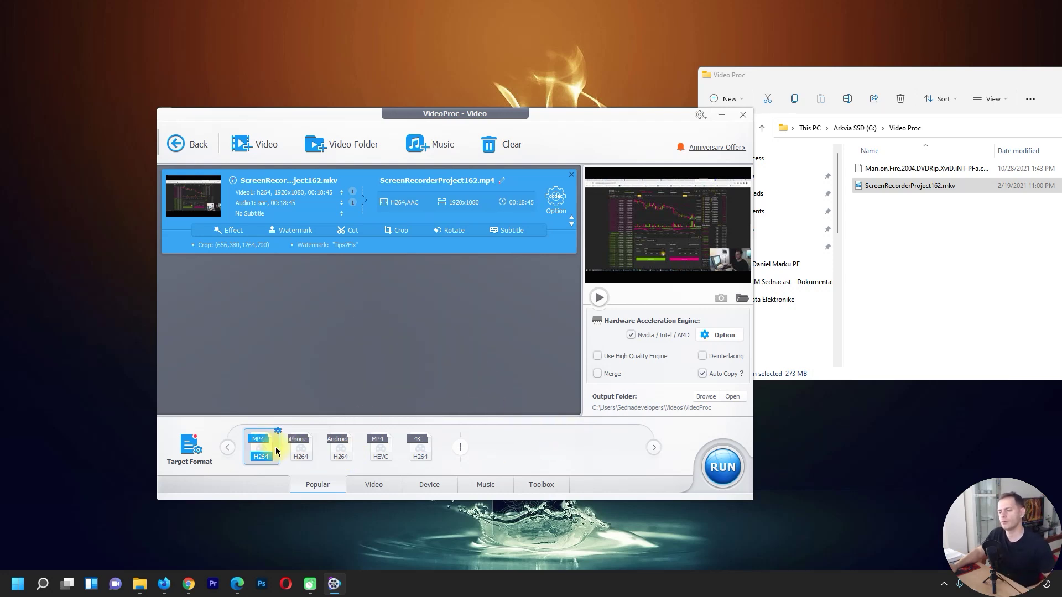
Compare the iPhone and 4K H264 presets, reselect MP4 H264 at 1920x1080, and start conversion
mouse_move(295, 451)
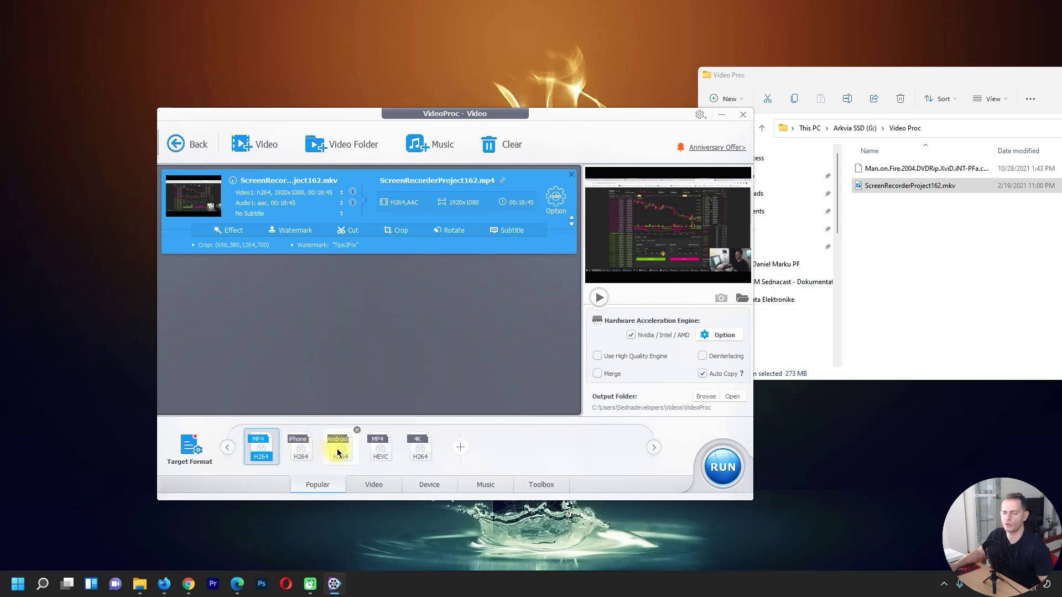
mouse_move(425, 444)
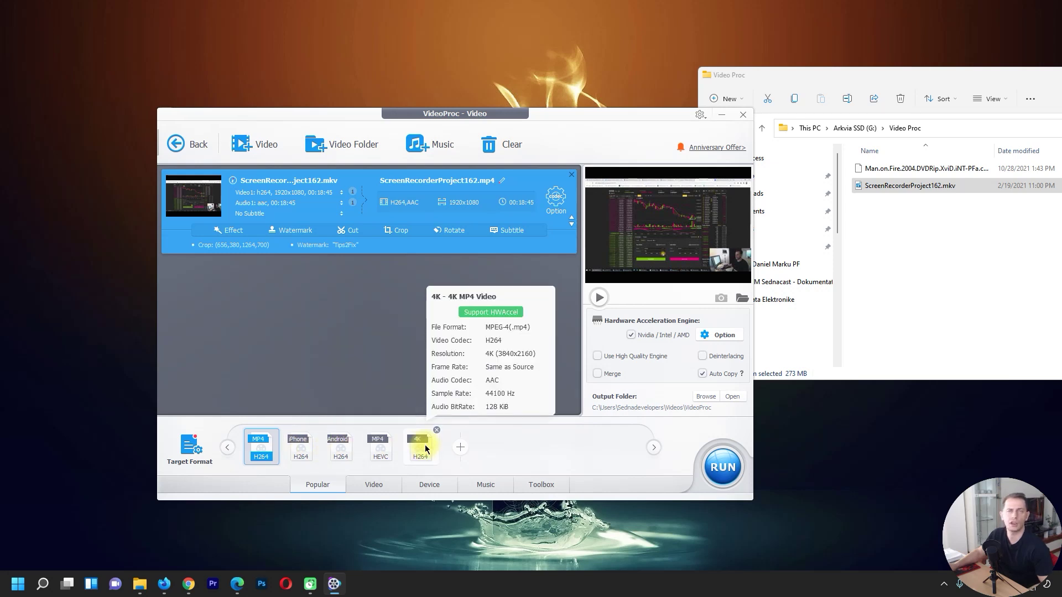
left_click(303, 449)
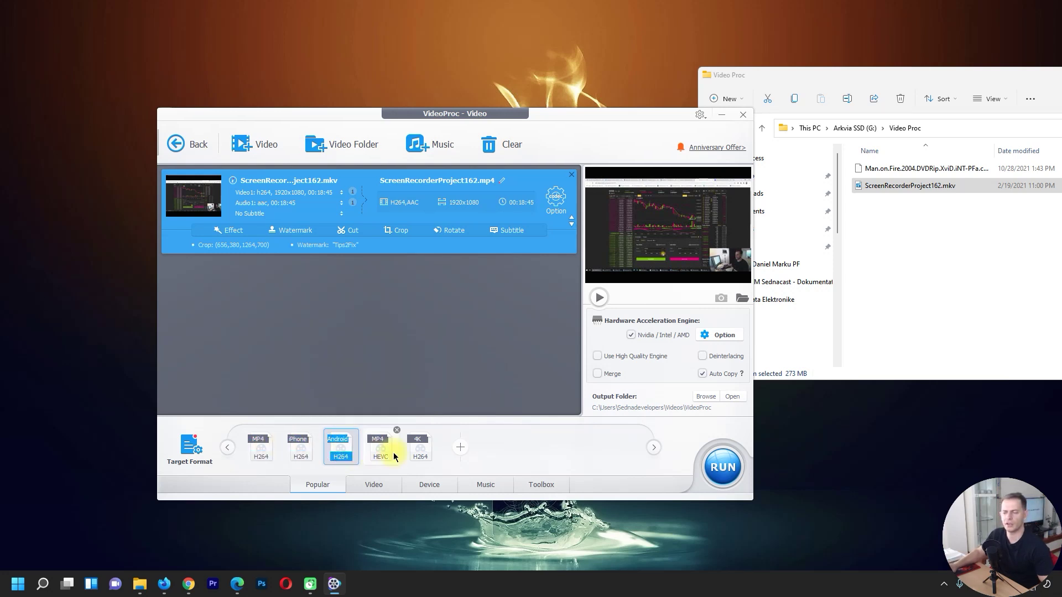
left_click(419, 449)
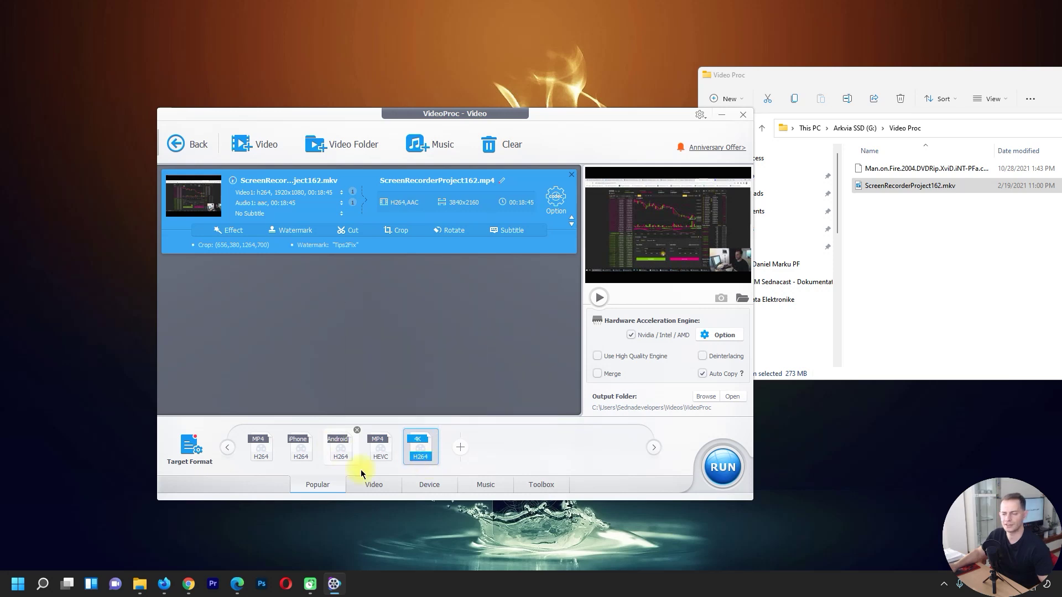
left_click(269, 450)
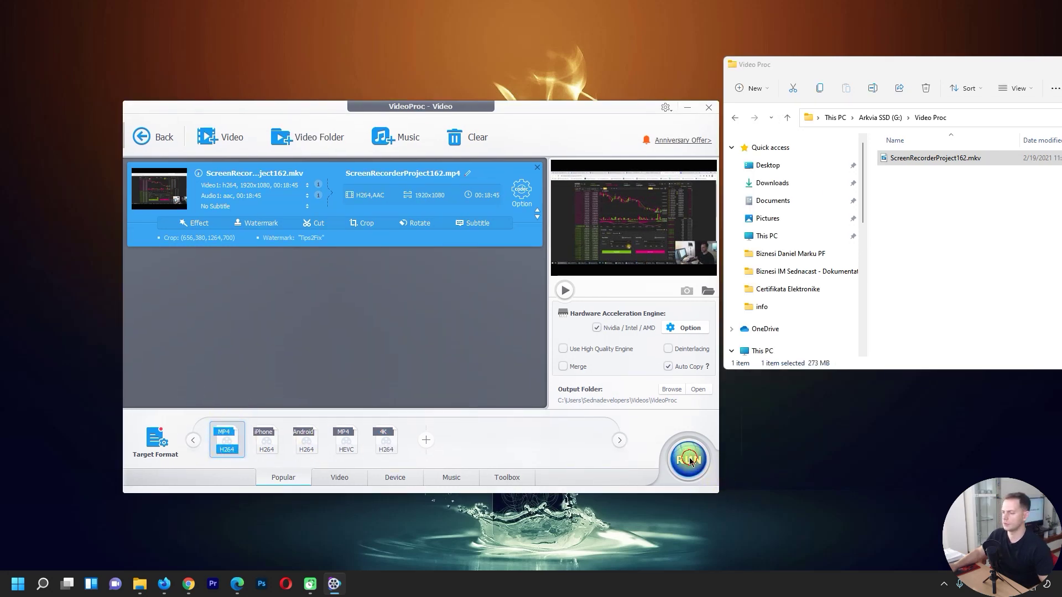
left_click(689, 458)
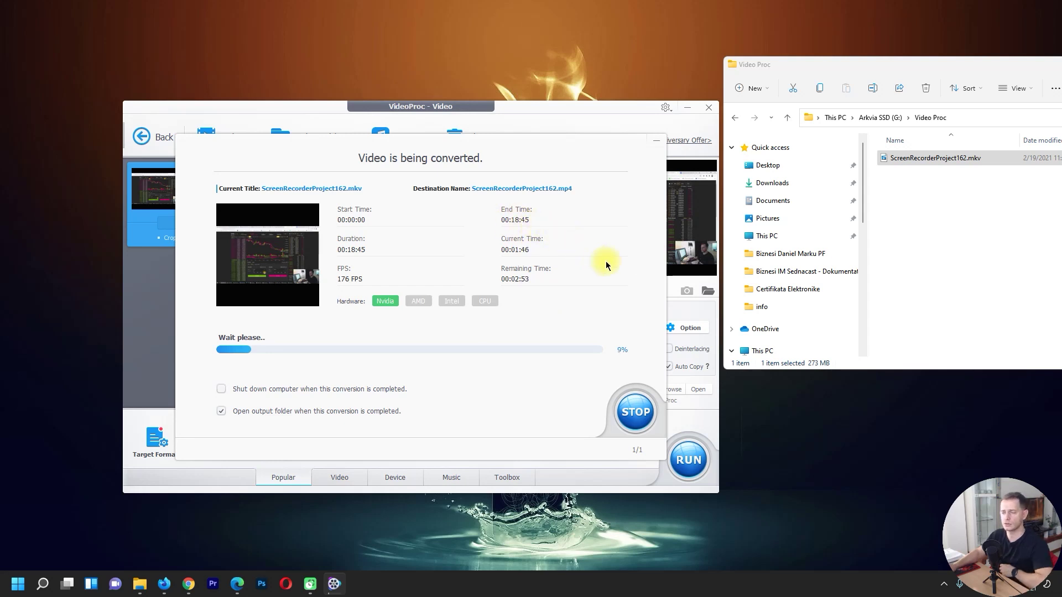
Move the conversion progress window aside and let the MP4 conversion finish
left_click_drag(502, 148, 534, 188)
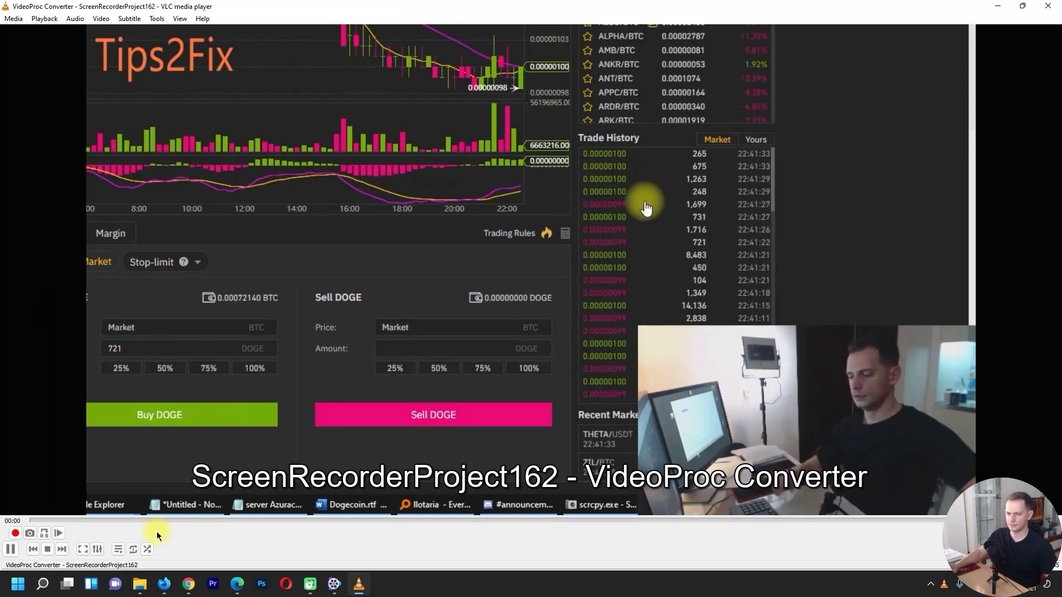
Pause the converted video, then restore, shrink and centre the VLC window
left_click(6, 553)
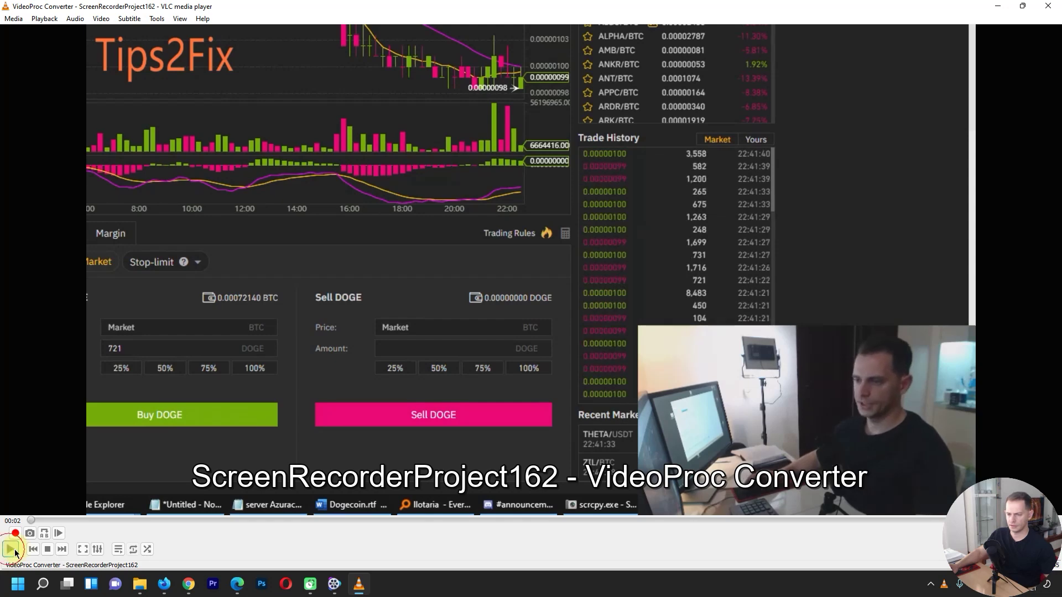
left_click(1022, 6)
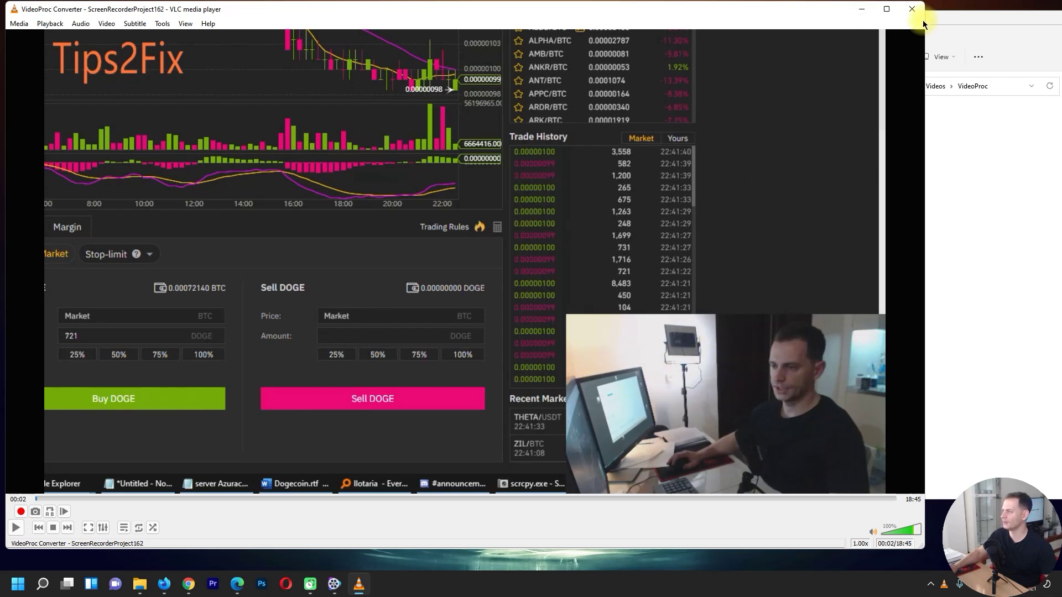
left_click_drag(925, 8, 550, 206)
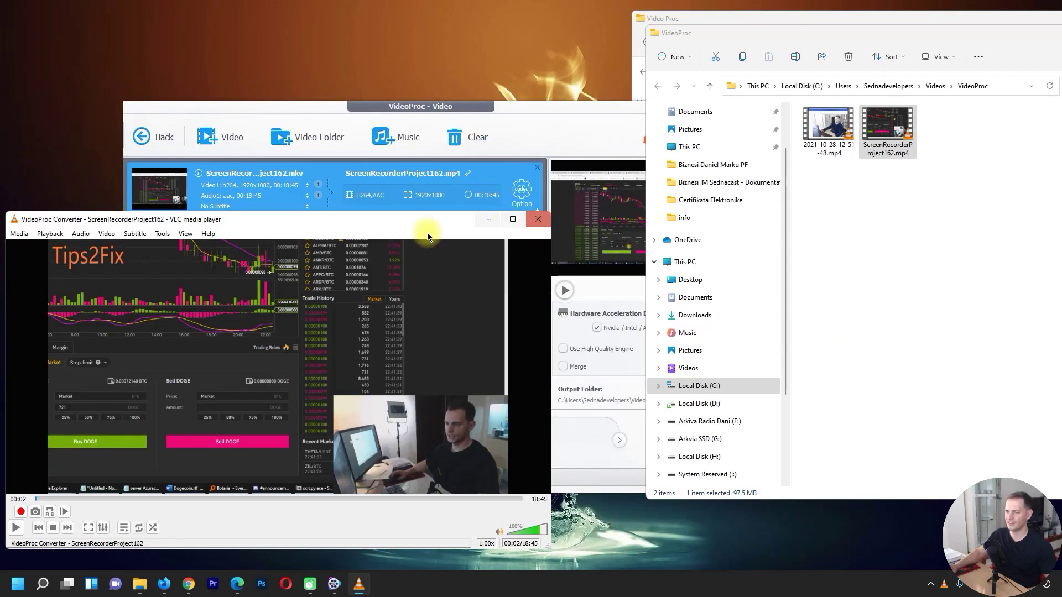
left_click_drag(340, 224, 528, 75)
Mute the video, resume playback, skip to around 10:16, then close VLC
left_click(682, 385)
left_click(197, 381)
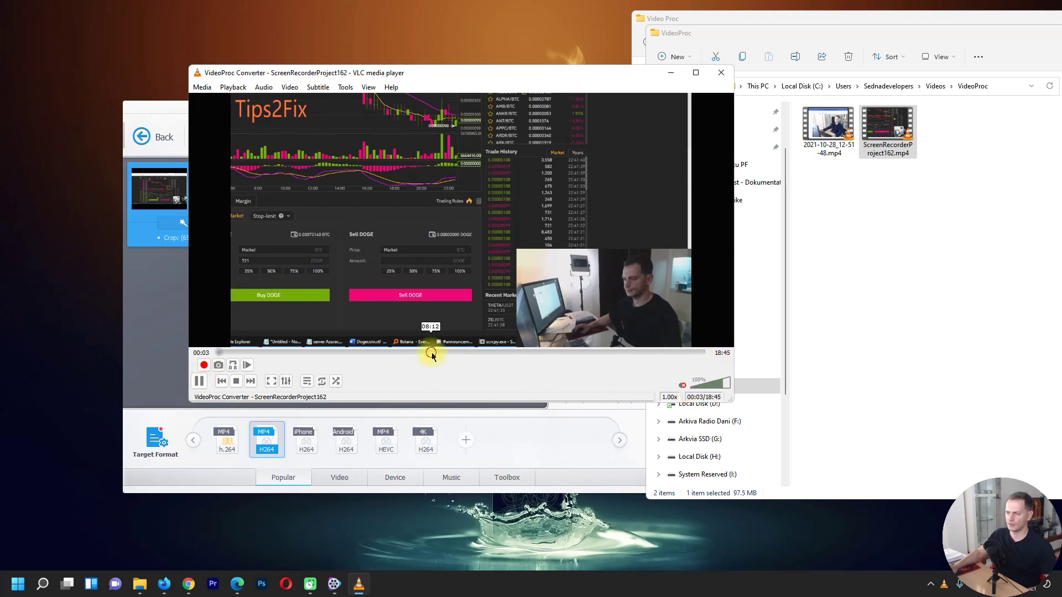
left_click(485, 352)
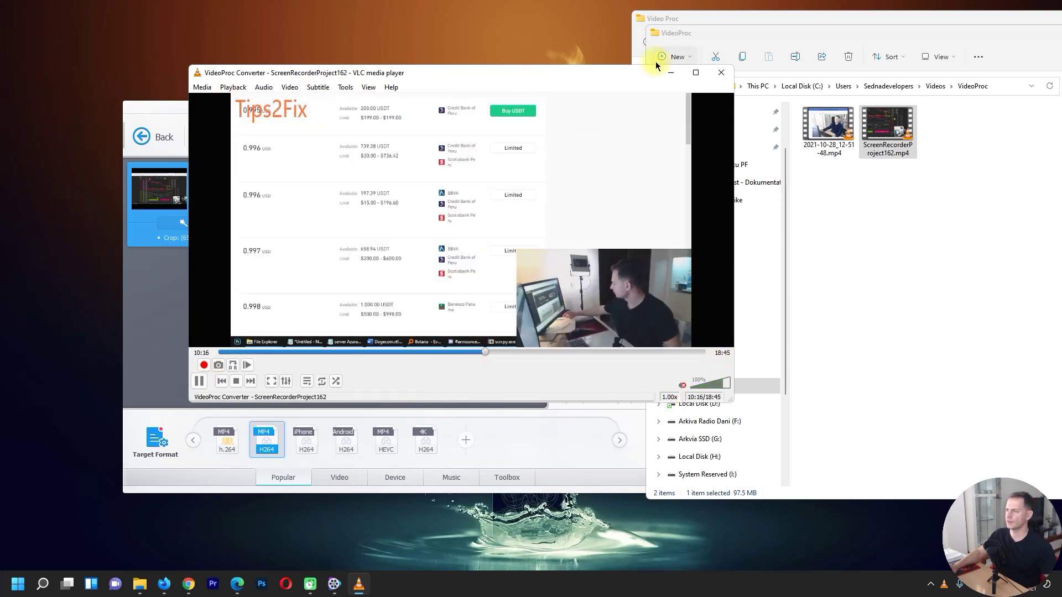
left_click(722, 72)
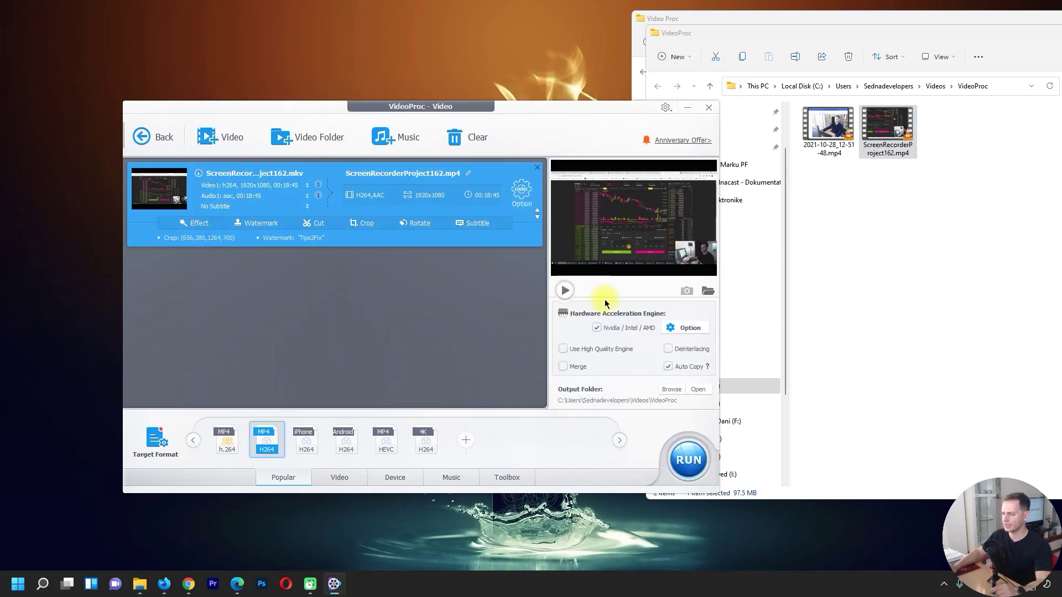
Close the Video window and open the DVD converter with Title 1 (54:02, 6 chapters) loaded
left_click(708, 109)
left_click_drag(479, 159, 431, 83)
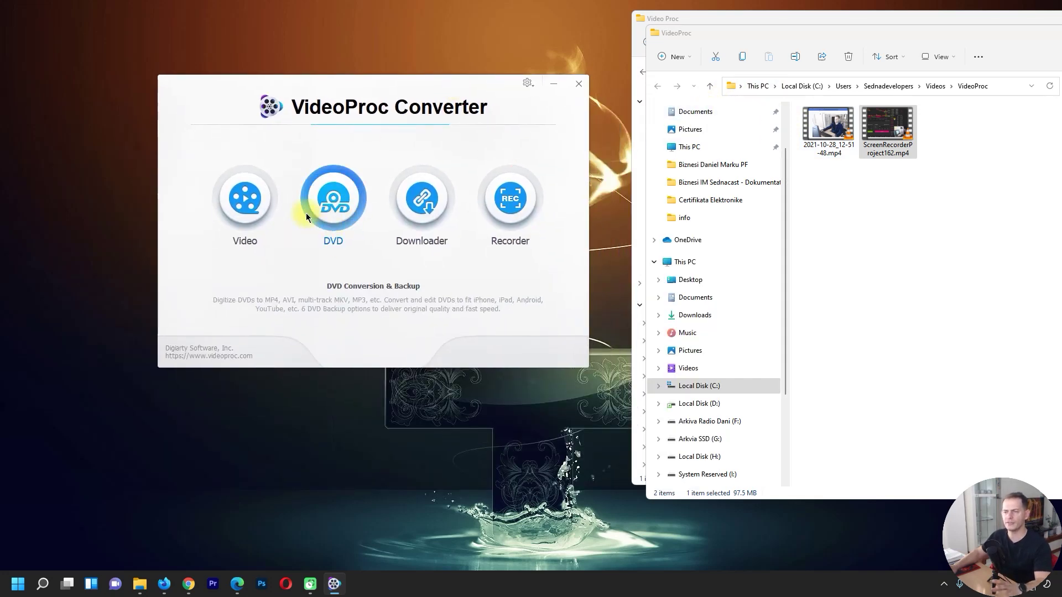
left_click(331, 204)
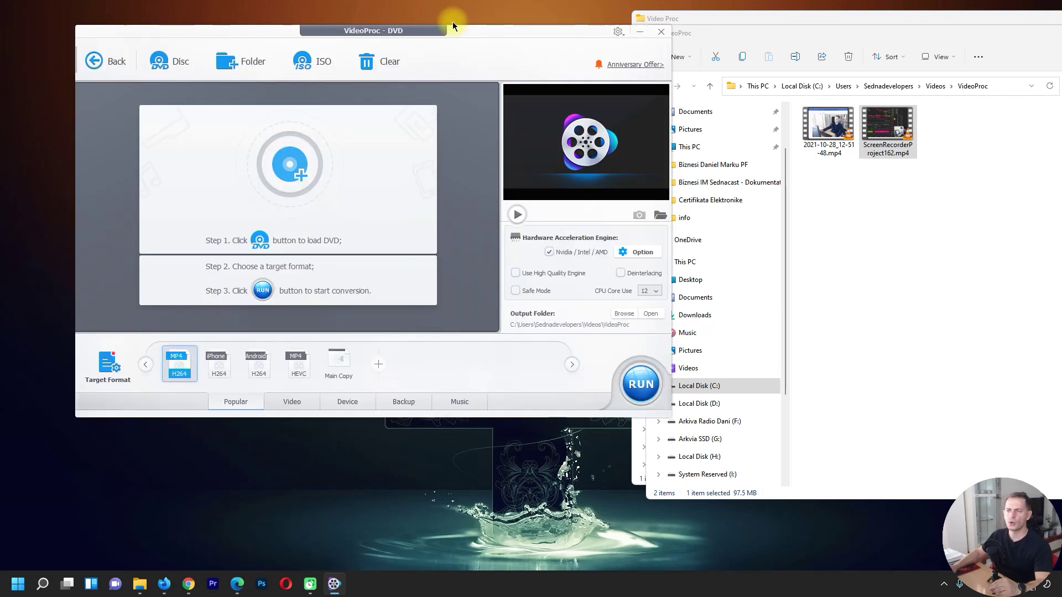
left_click_drag(505, 22, 507, 55)
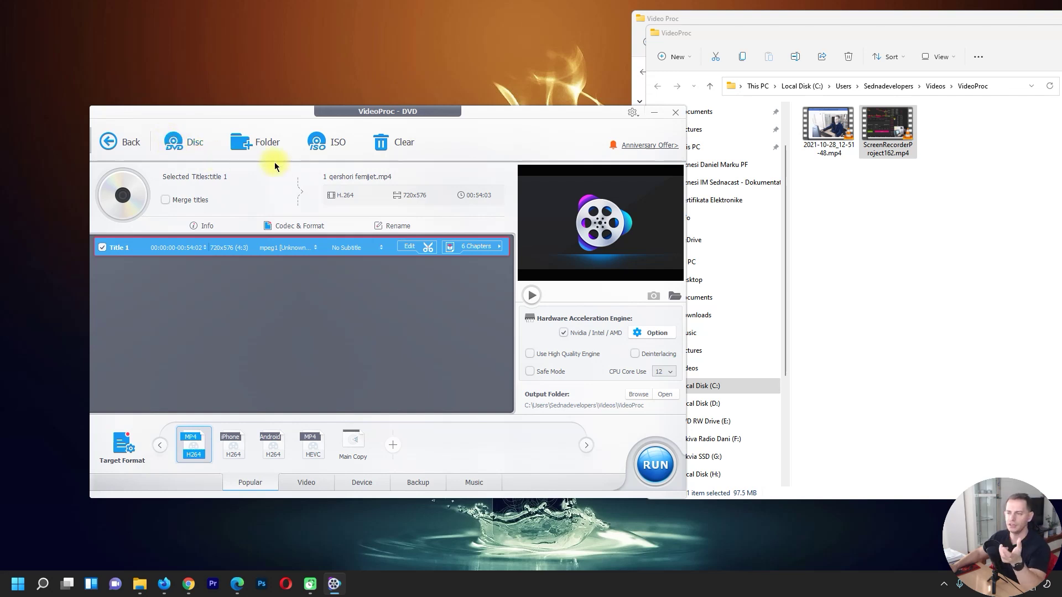
Dismiss the Folder and ISO replacement warnings to keep the DVD title, then open the output profiles
left_click(253, 142)
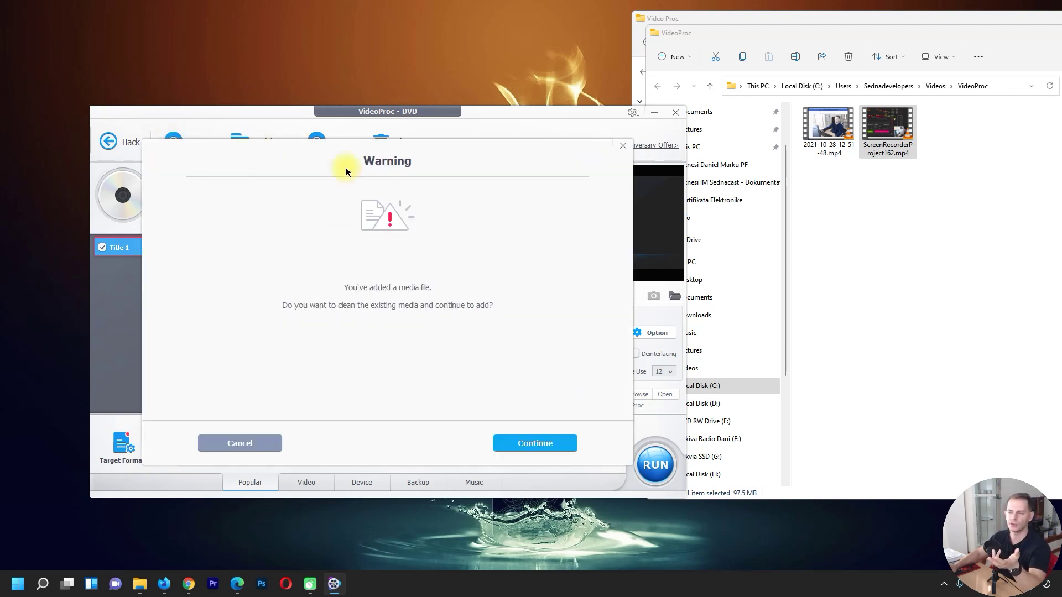
left_click(623, 146)
left_click(341, 142)
left_click(623, 146)
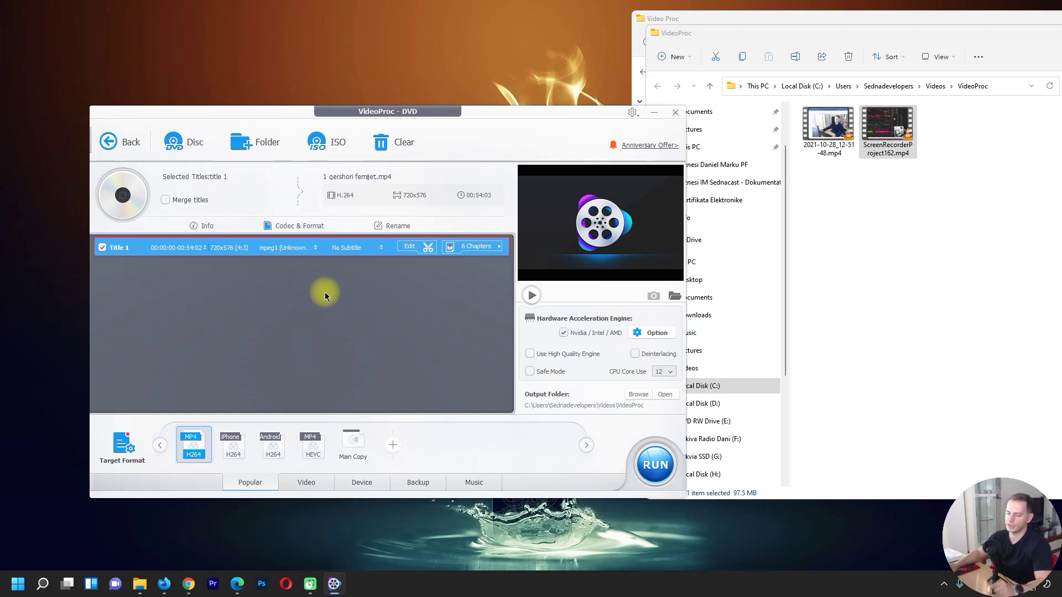
left_click(122, 447)
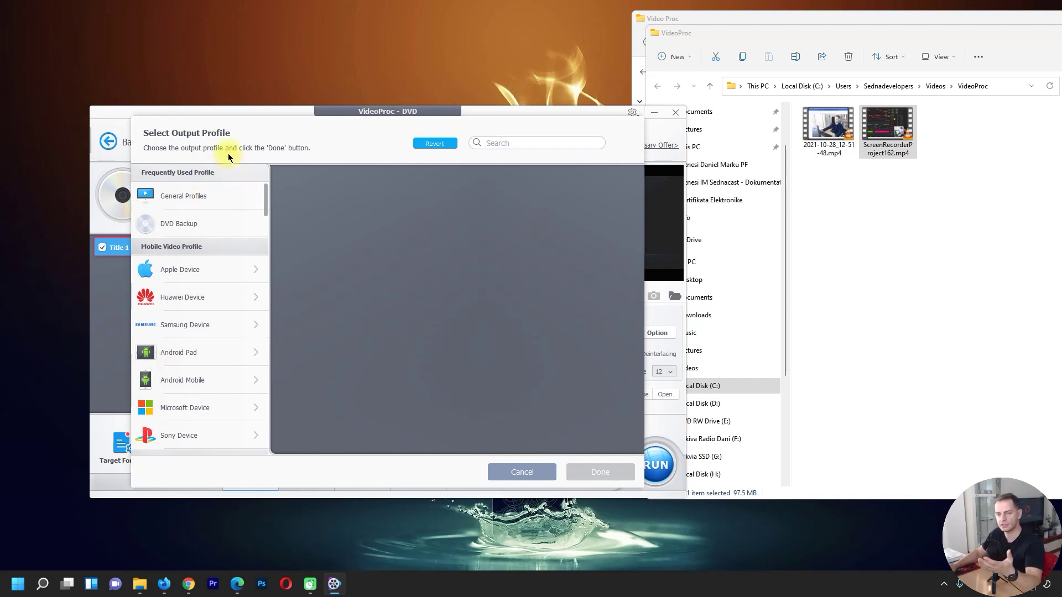
Apply the YouTube Video MP4 profile (H264 + AAC) to the DVD title
scroll(216, 252, "down", 2)
scroll(213, 273, "up", 1)
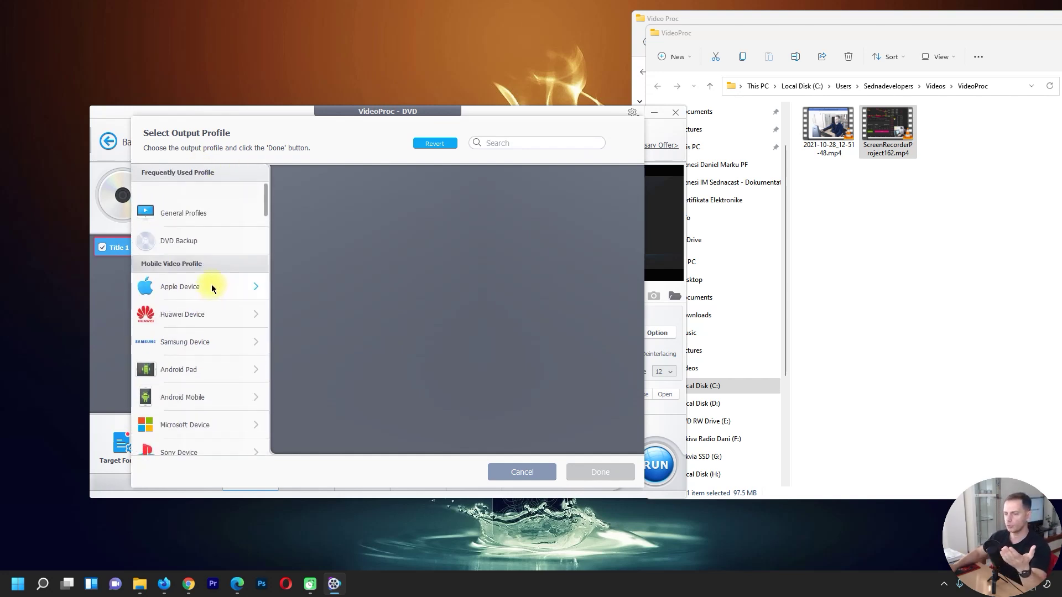
left_click(194, 273)
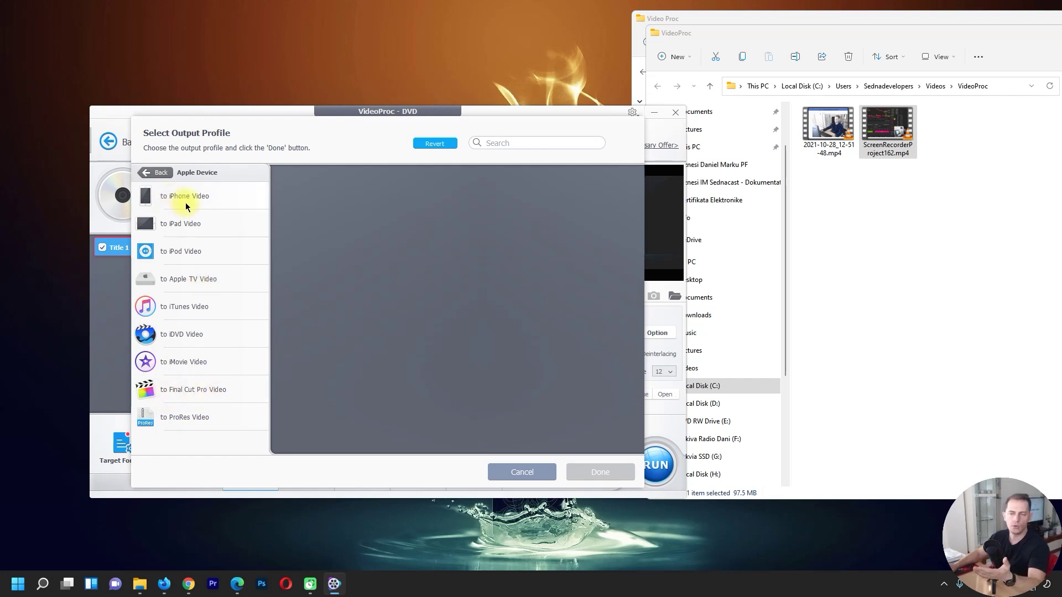
left_click(144, 172)
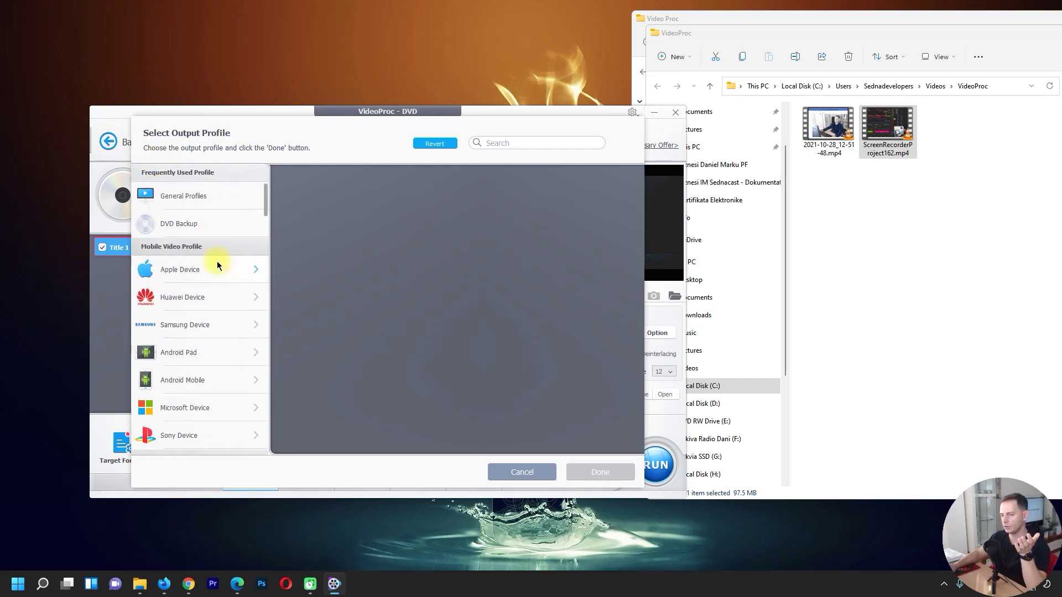
scroll(182, 310, "down", 1)
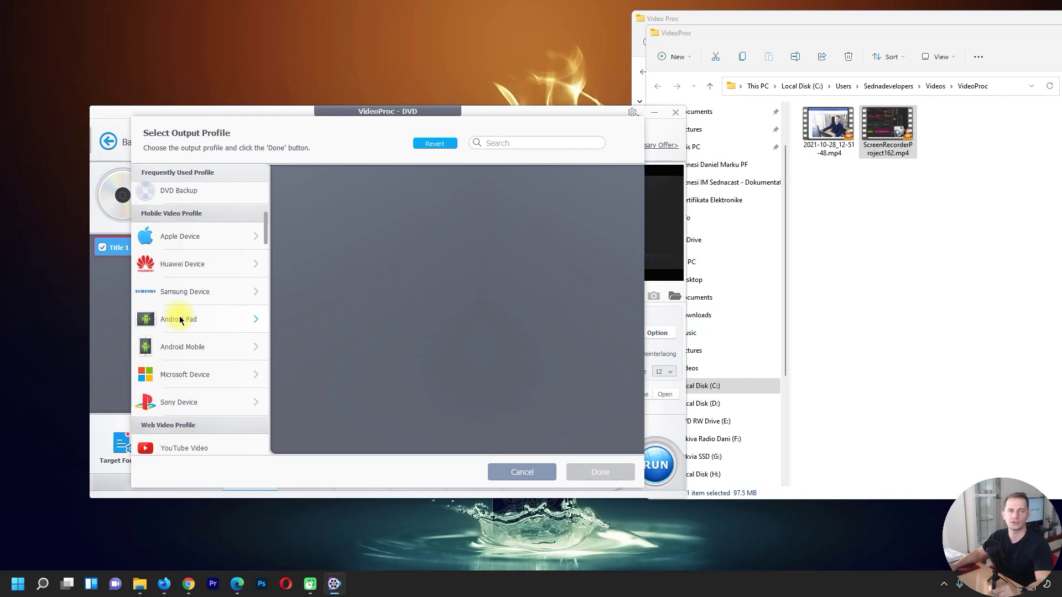
scroll(182, 321, "down", 4)
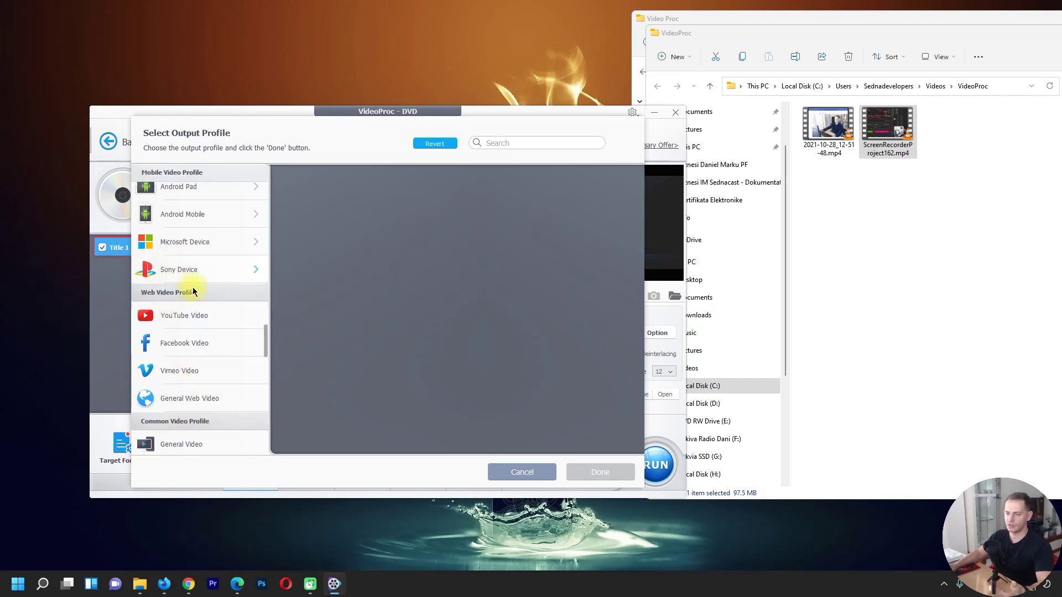
left_click(178, 318)
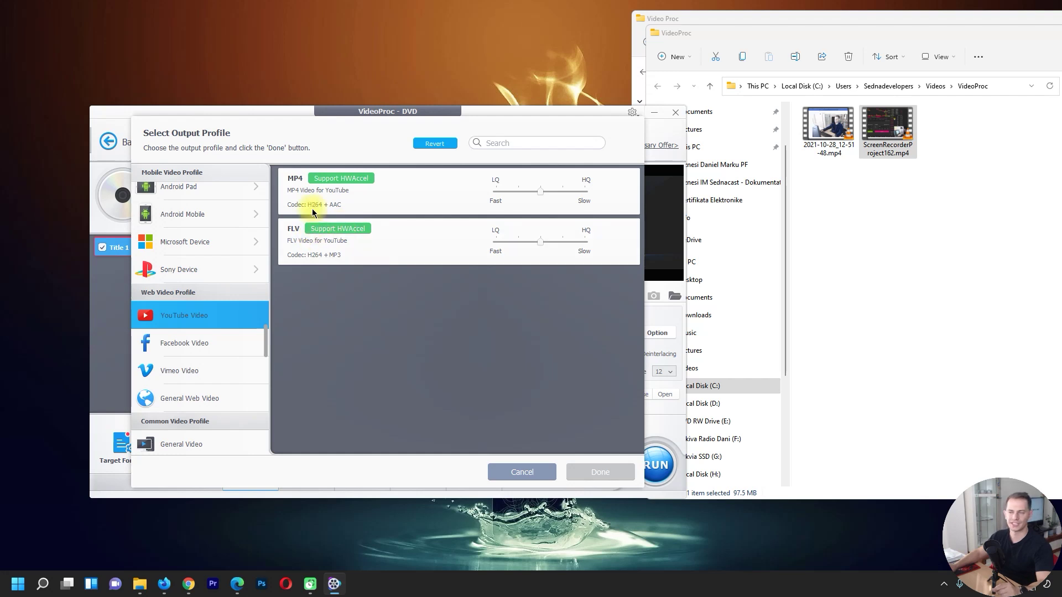
left_click(404, 191)
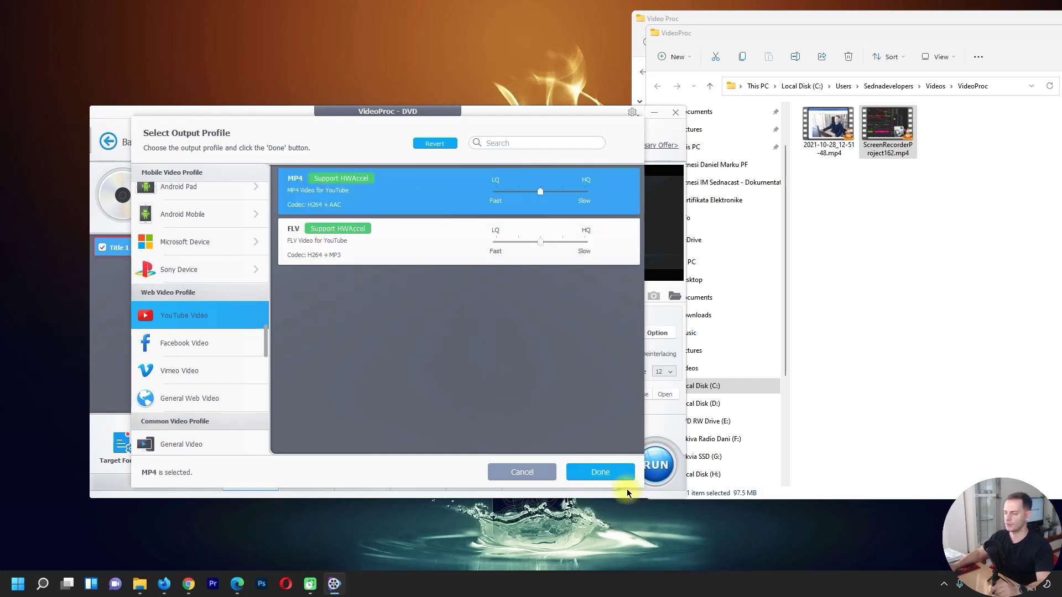
left_click(608, 470)
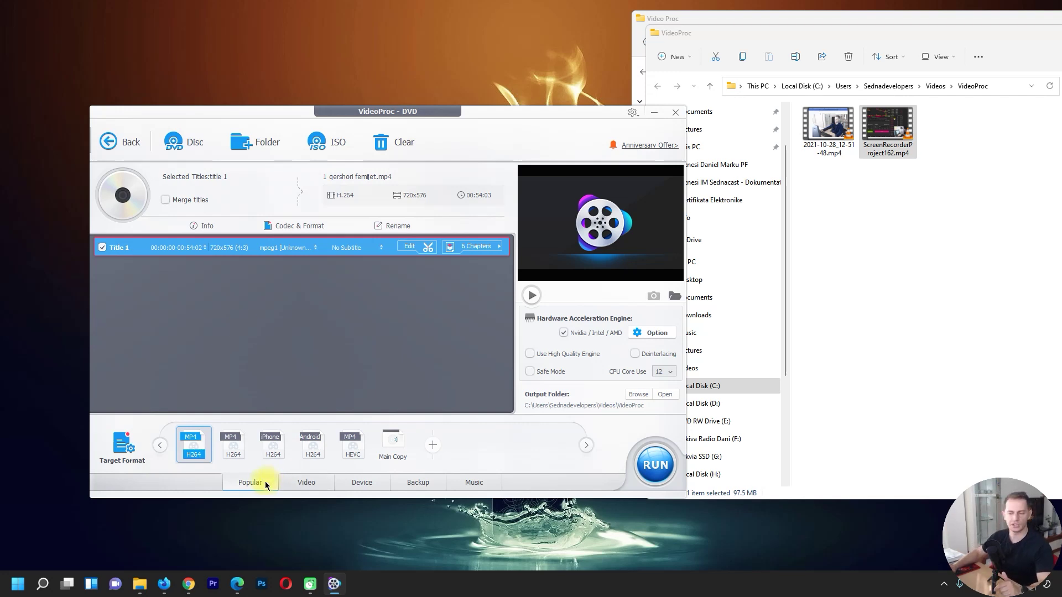
Browse the Video, Device, Backup, Music and Popular format tabs, then start exporting Title 1 and stop it early
left_click(308, 483)
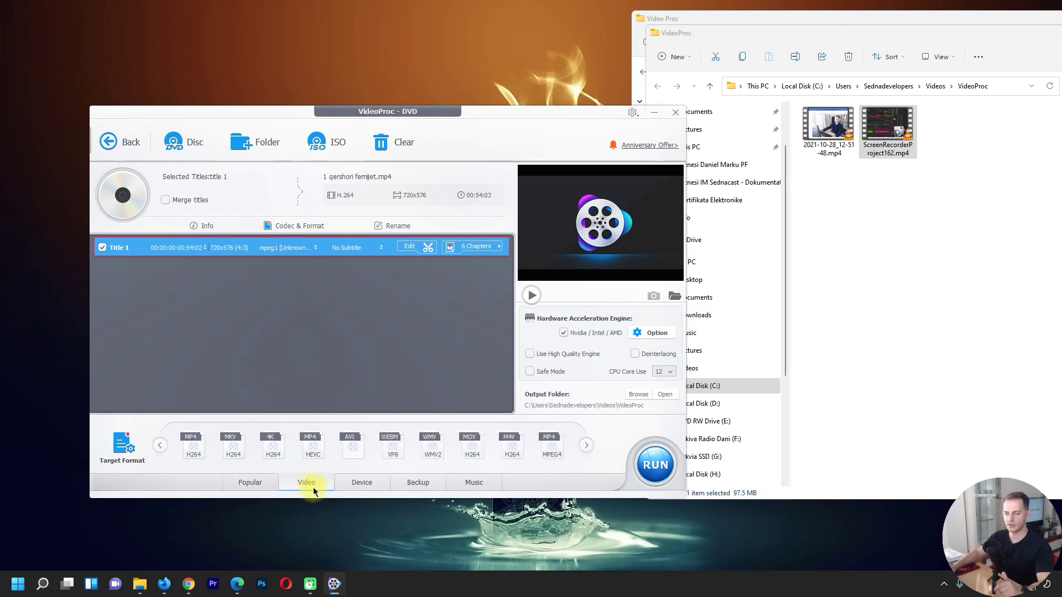
left_click(360, 485)
left_click(431, 485)
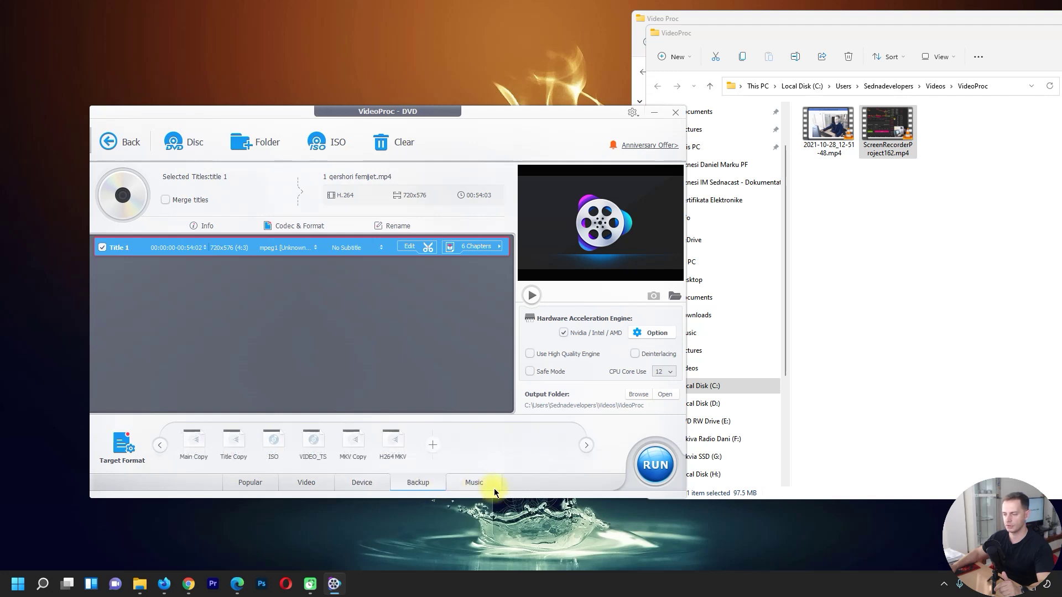
left_click(470, 482)
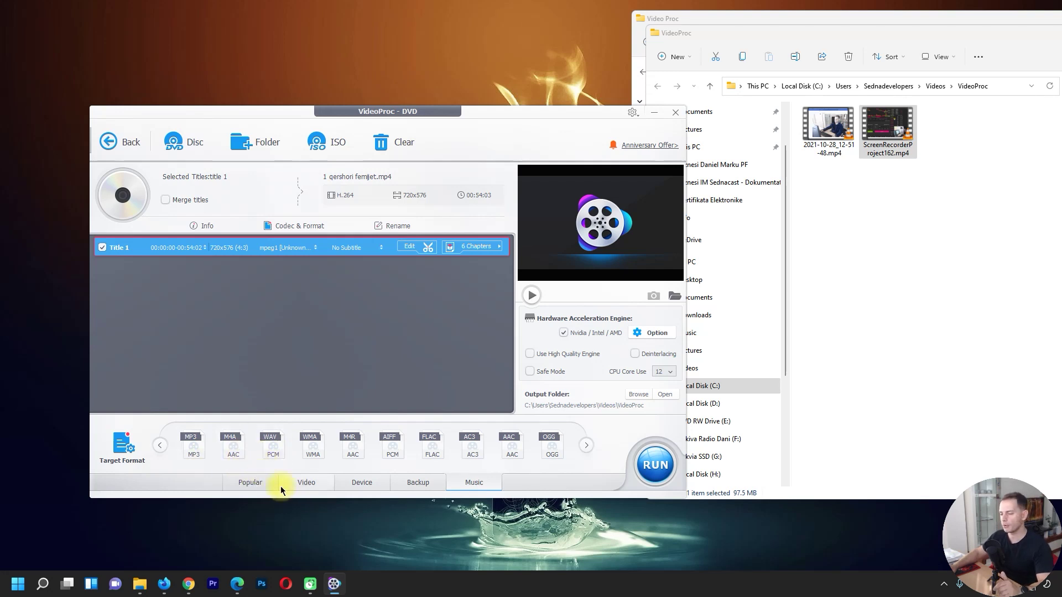
left_click(250, 483)
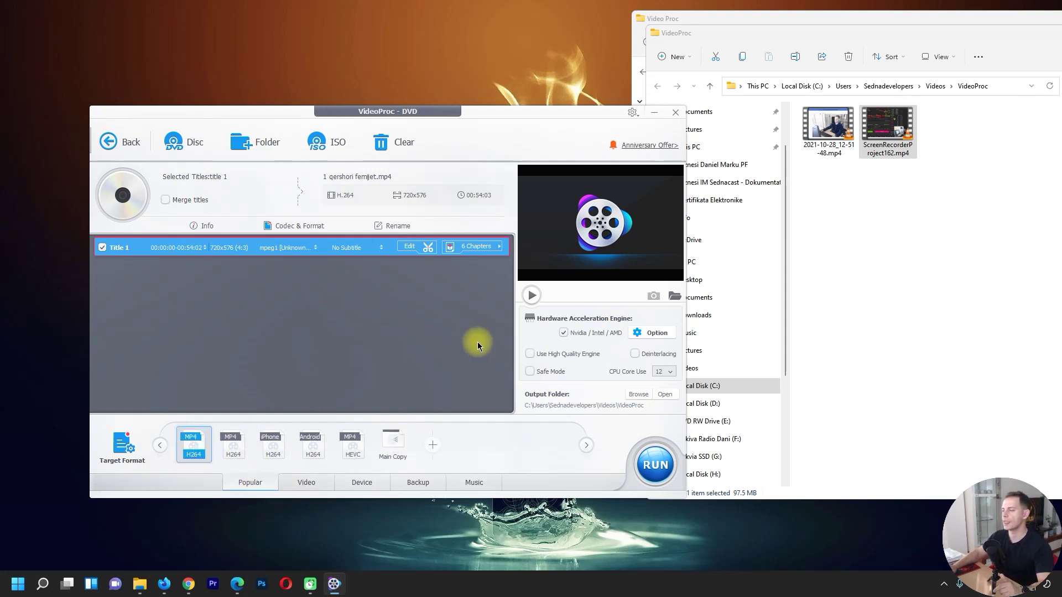
left_click(655, 468)
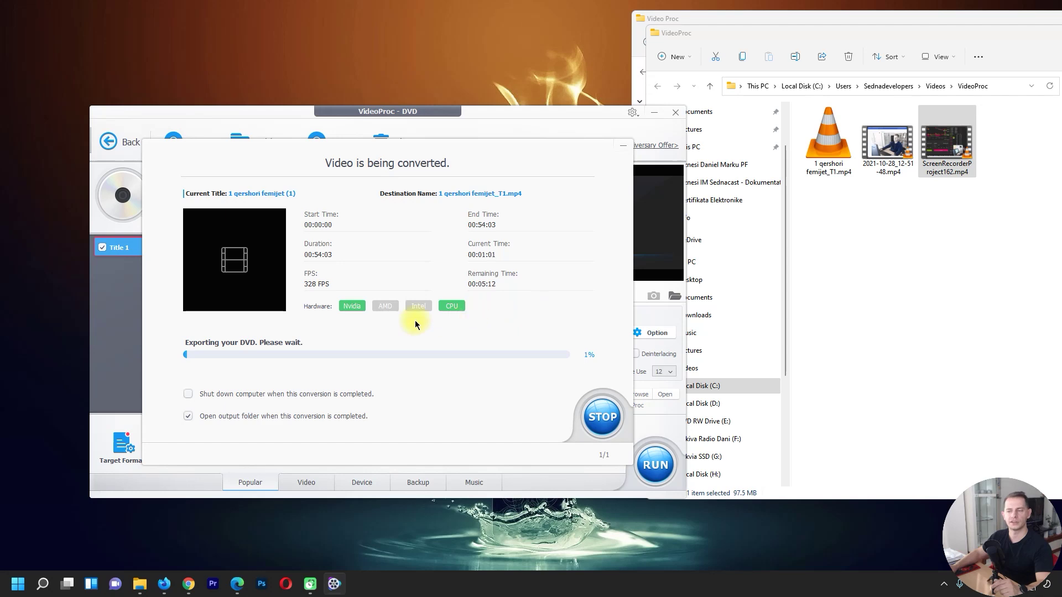
left_click(602, 417)
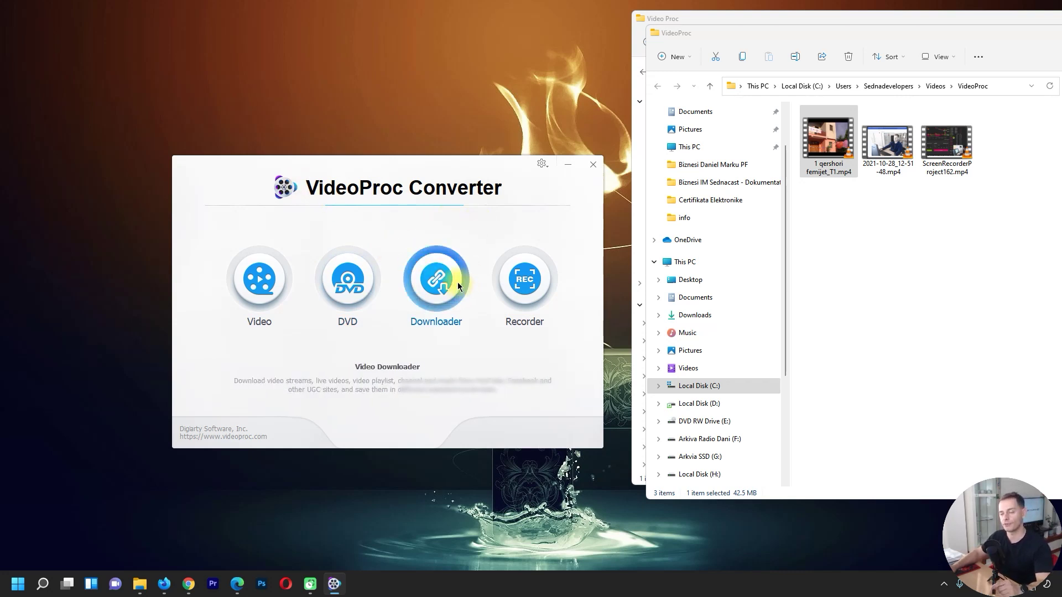
Open the Downloader and analyze the pasted mixkit meadow video link
left_click(433, 272)
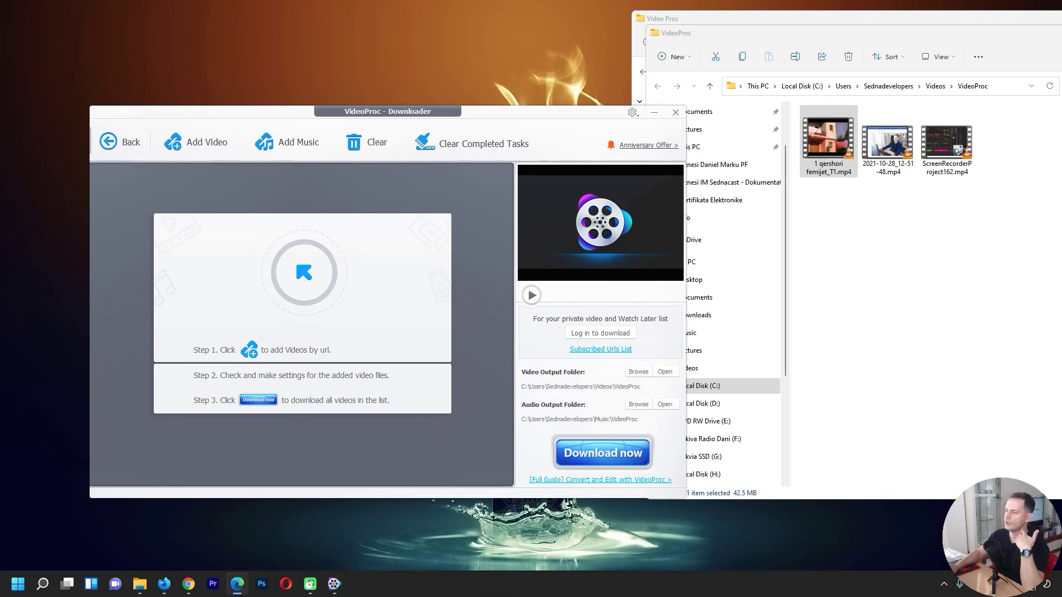
left_click(189, 137)
type("https://mixkit.co/free-stock-video/meadow-surrounded-by-trees-on-a-sunny-afternoon-40647/")
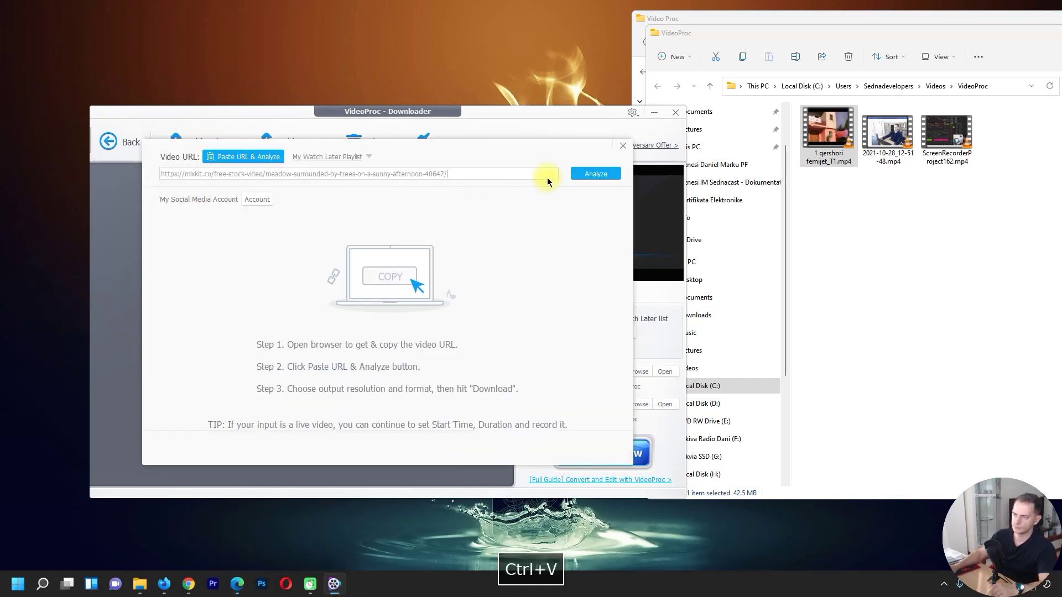
left_click(595, 174)
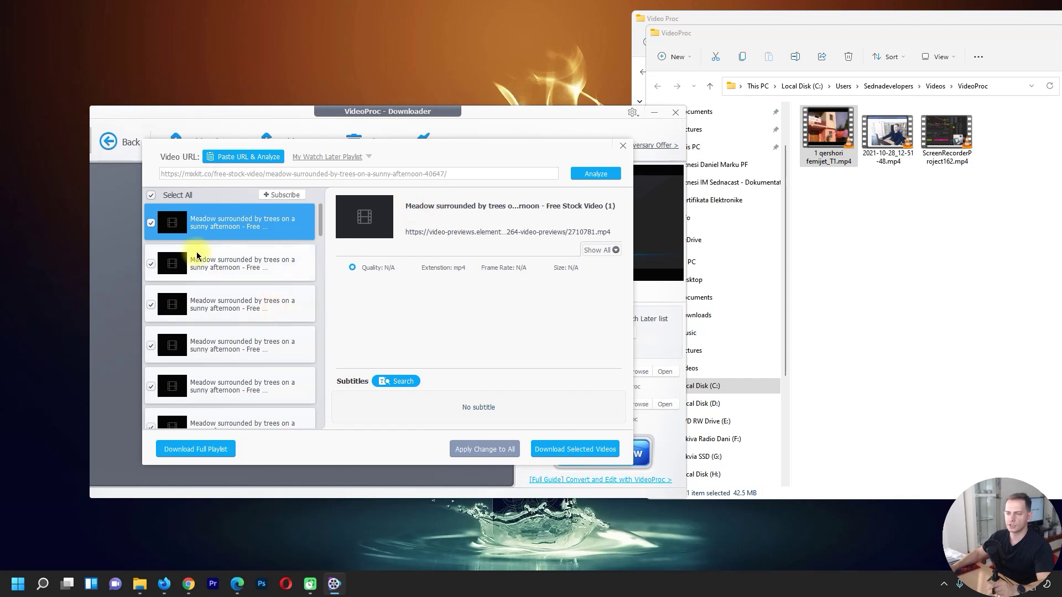
Review the listed meadow videos and queue the selected ones for download
left_click(226, 271)
left_click(230, 316)
left_click(222, 233)
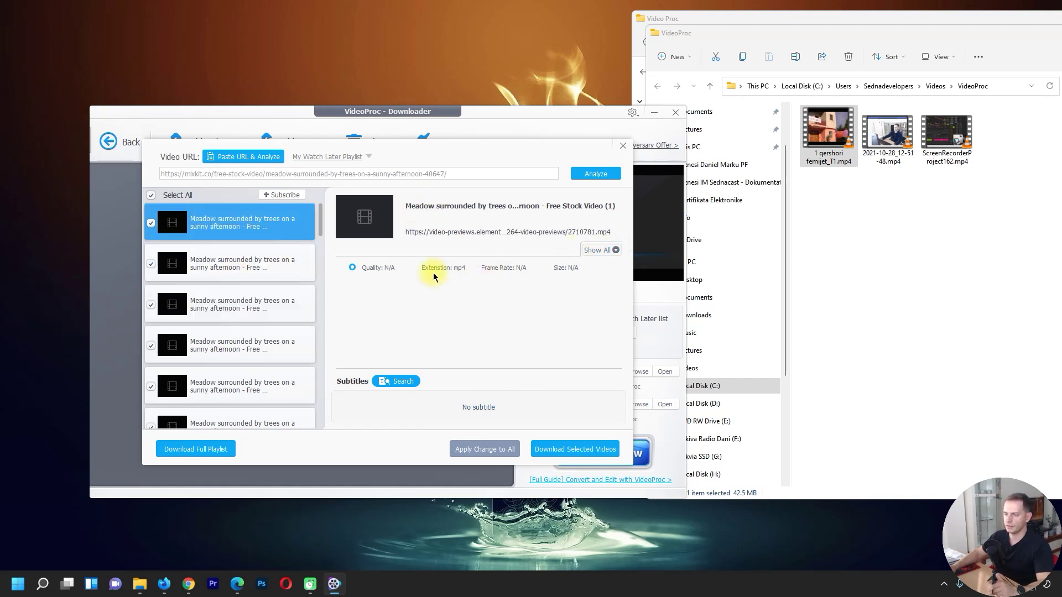
left_click(562, 452)
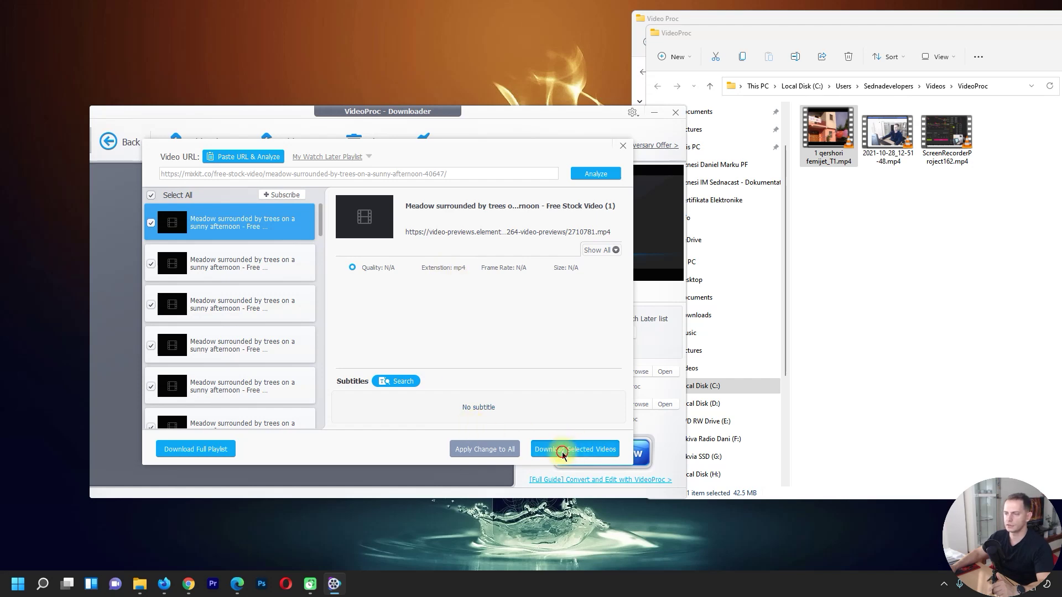
scroll(375, 334, "down", 2)
Download meadow video (8), play it to check, then close the player and Downloader
scroll(375, 334, "down", 2)
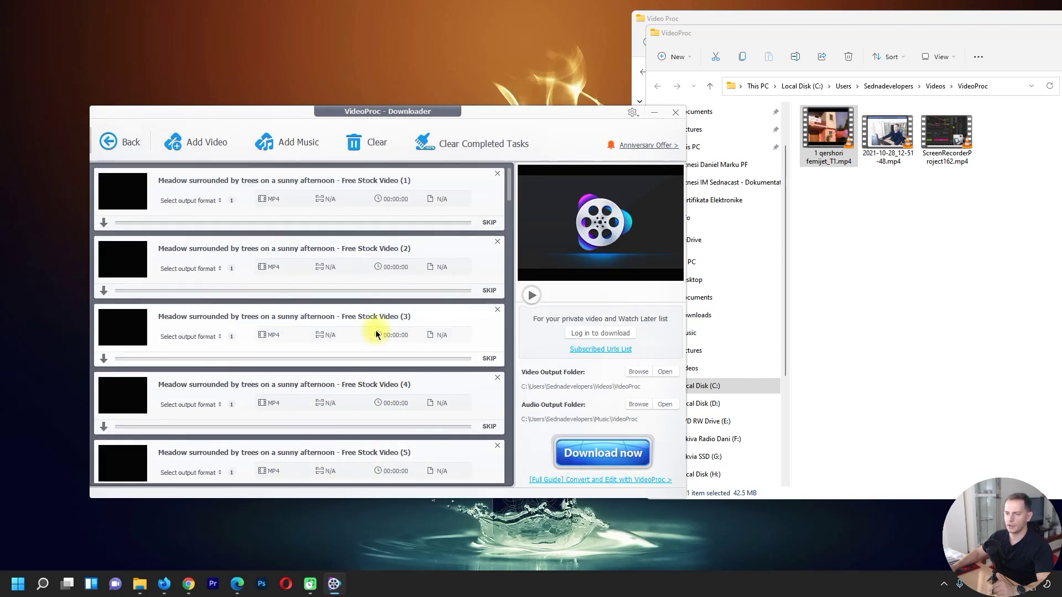
left_click(104, 475)
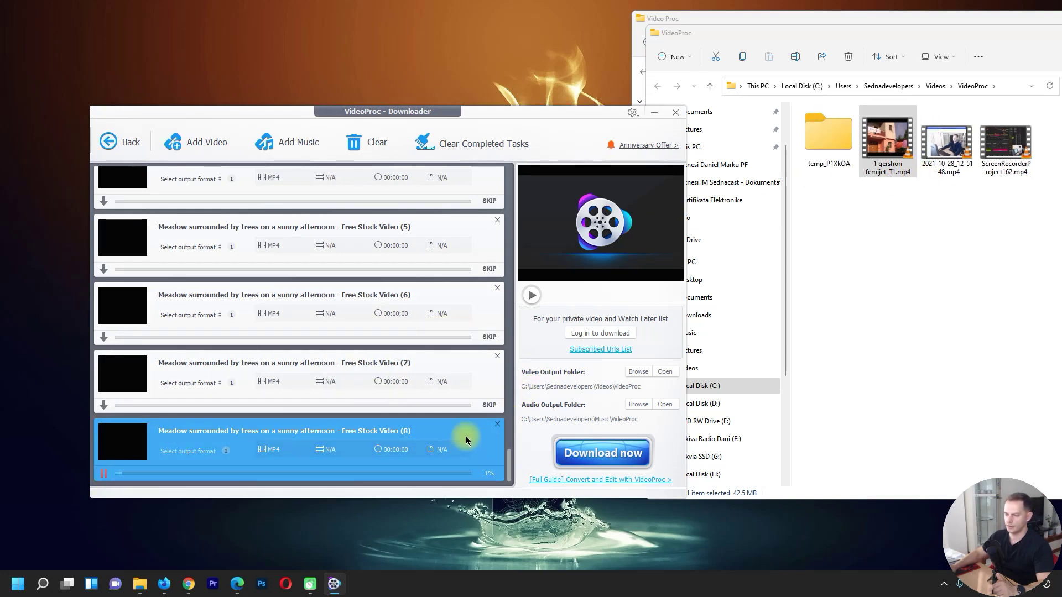
double_click(836, 158)
left_click(710, 71)
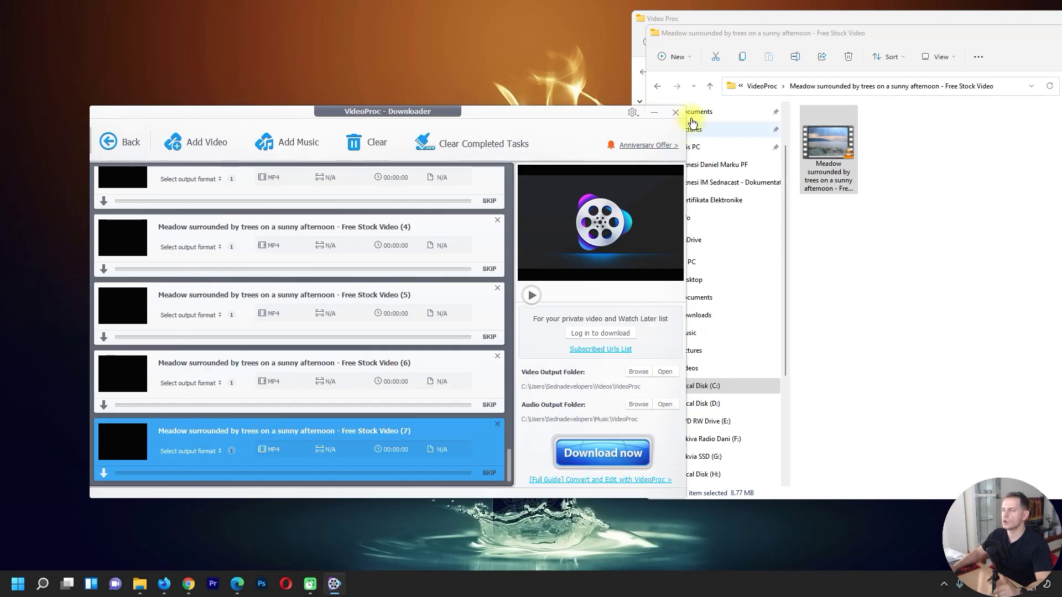
left_click(675, 112)
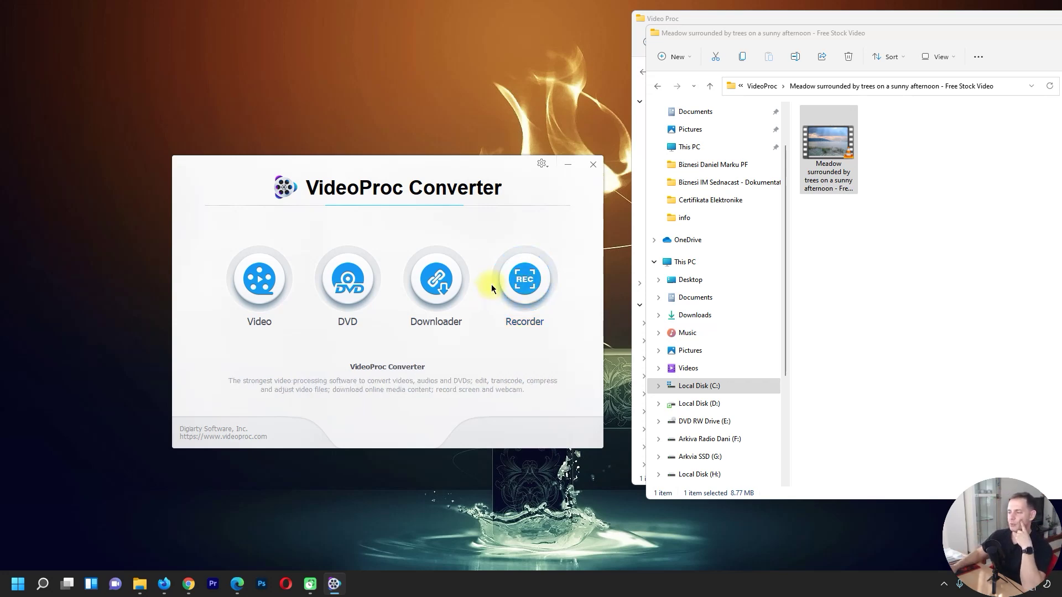
Open the Recorder, reposition its window and close the meadow video folder window
left_click(529, 277)
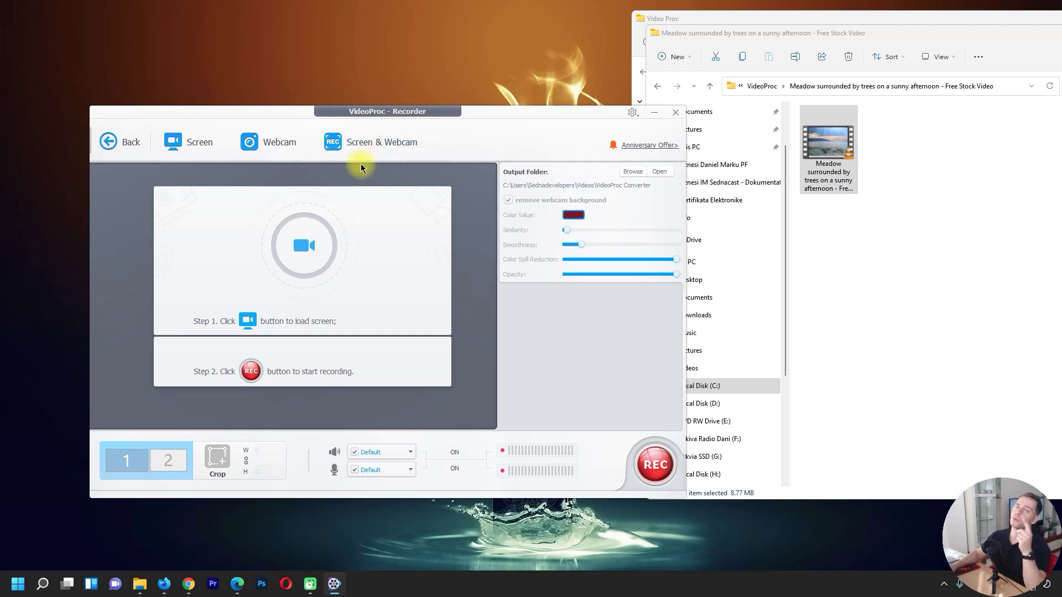
left_click_drag(533, 113, 554, 107)
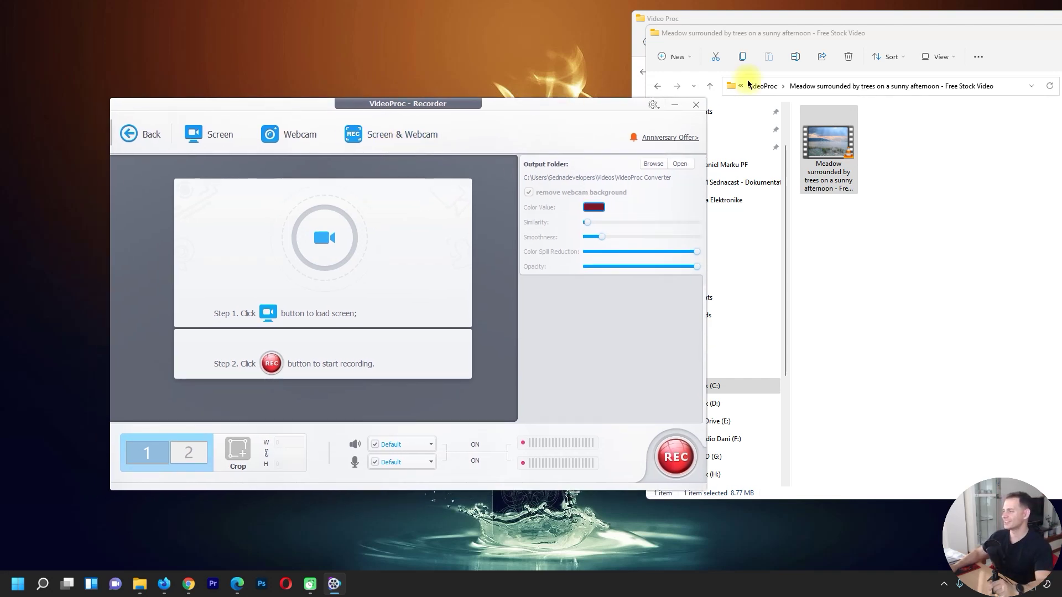
left_click_drag(942, 34, 948, 33)
key("ctrl+w")
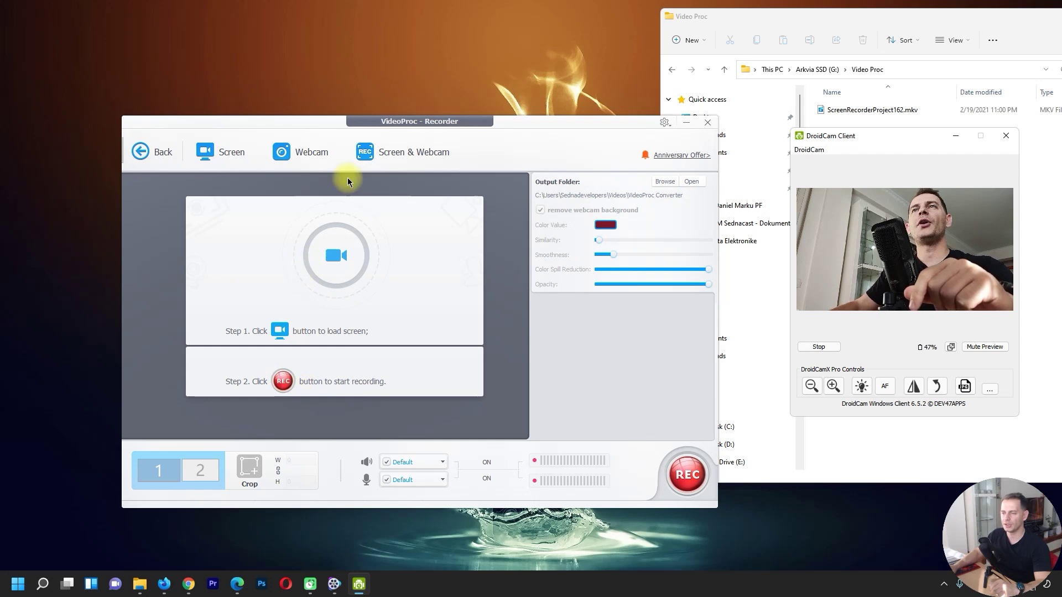
left_click_drag(487, 121, 506, 104)
left_click(688, 104)
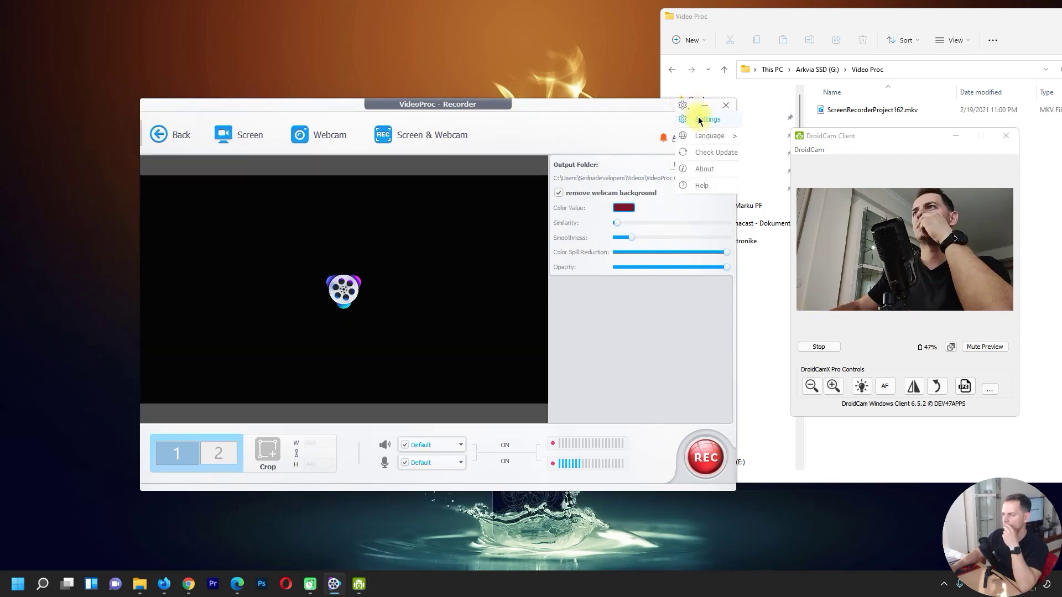
Set the Recorder's Camera Device to DroidCam Source 3 in Settings
left_click(697, 115)
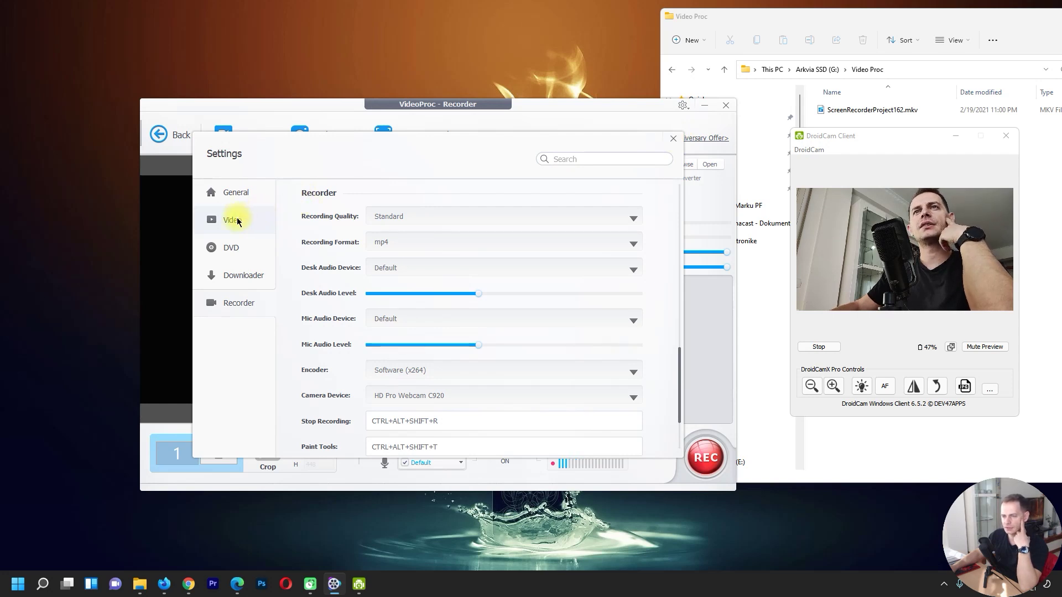
scroll(523, 323, "down", 3)
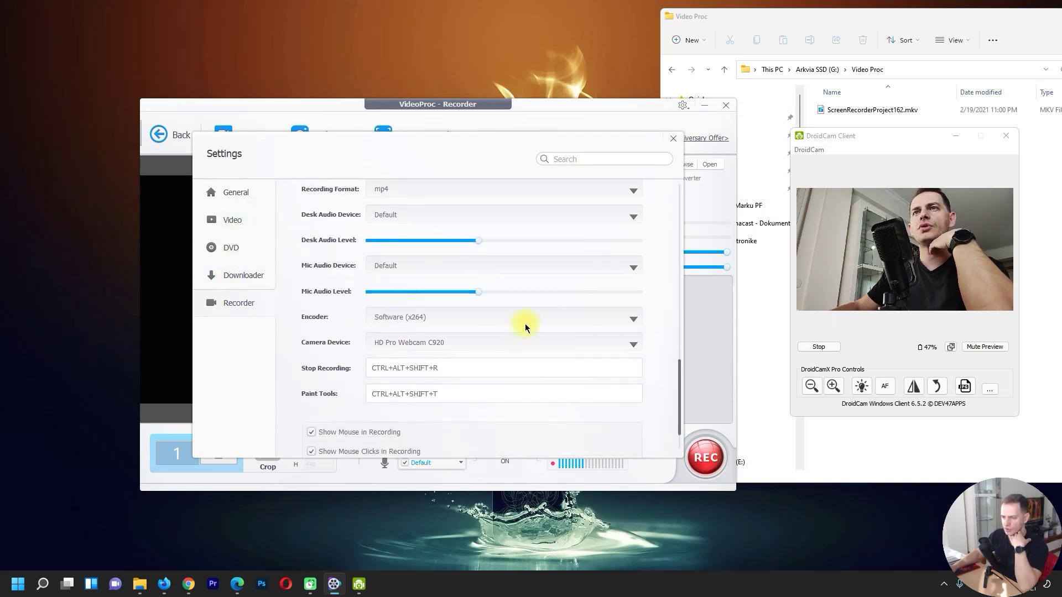
left_click(426, 284)
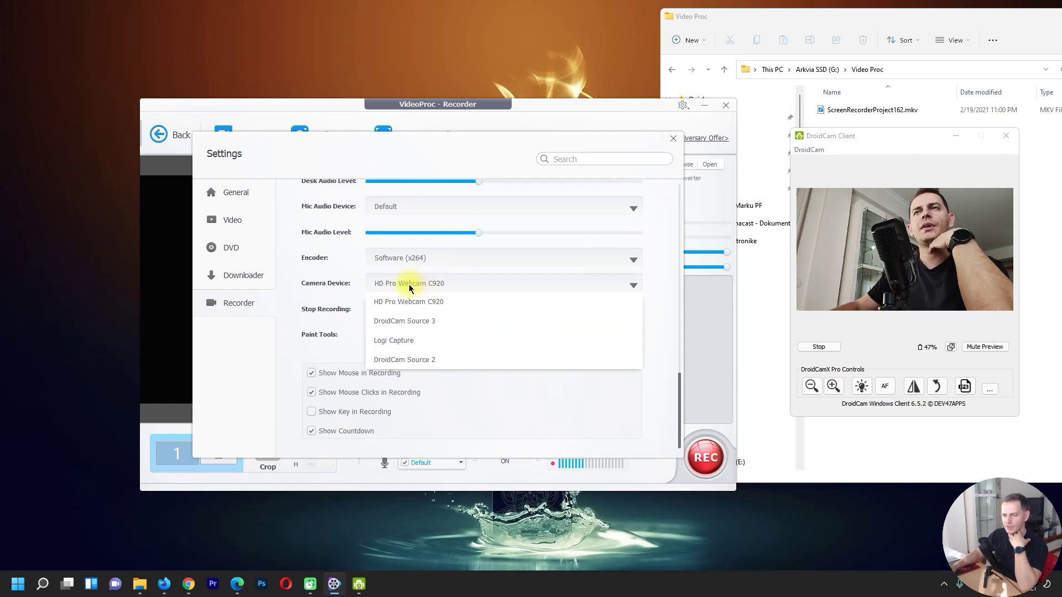
left_click(429, 285)
left_click(412, 282)
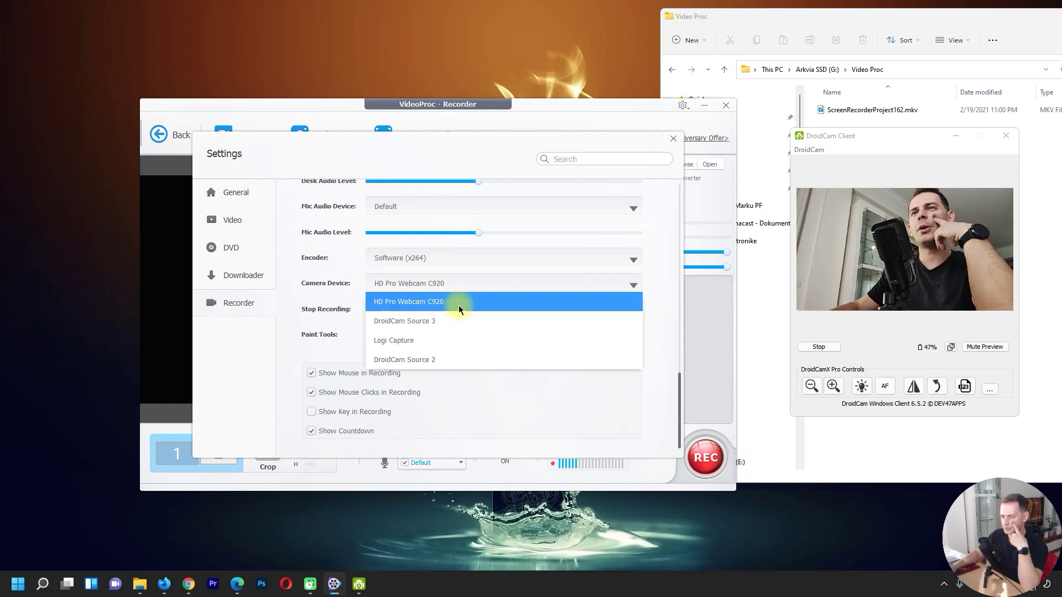
left_click(416, 323)
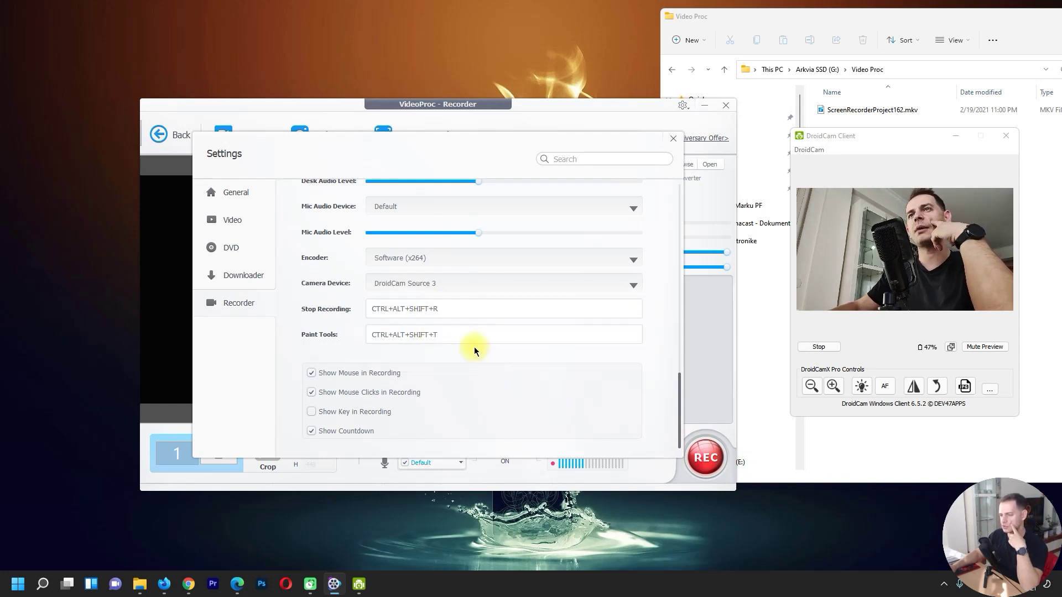
left_click(673, 138)
Switch to Screen & Webcam mode recording the webcam with the screen as an inset
mouse_move(443, 138)
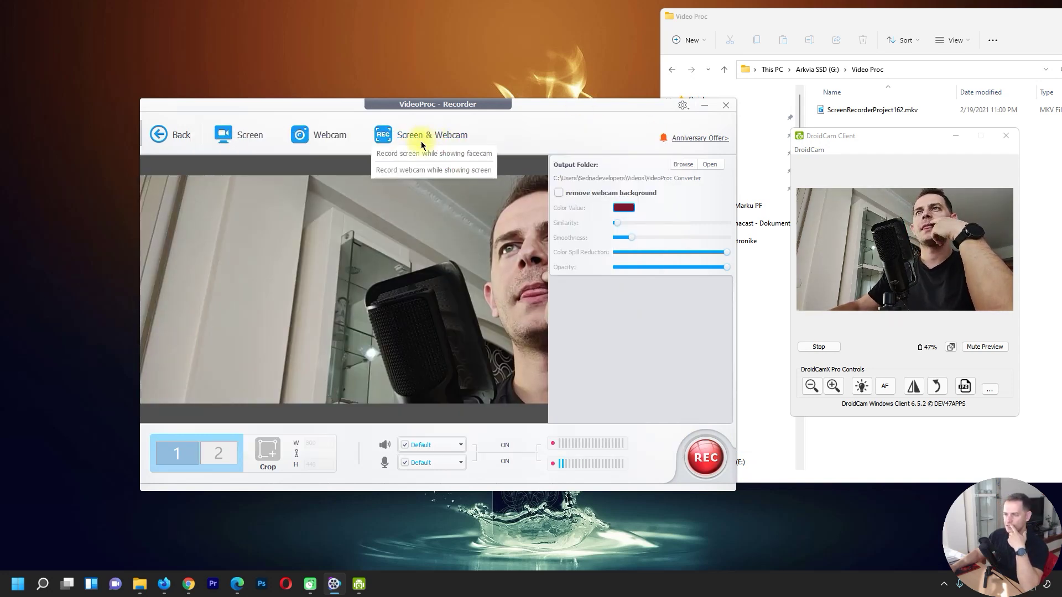
left_click(409, 171)
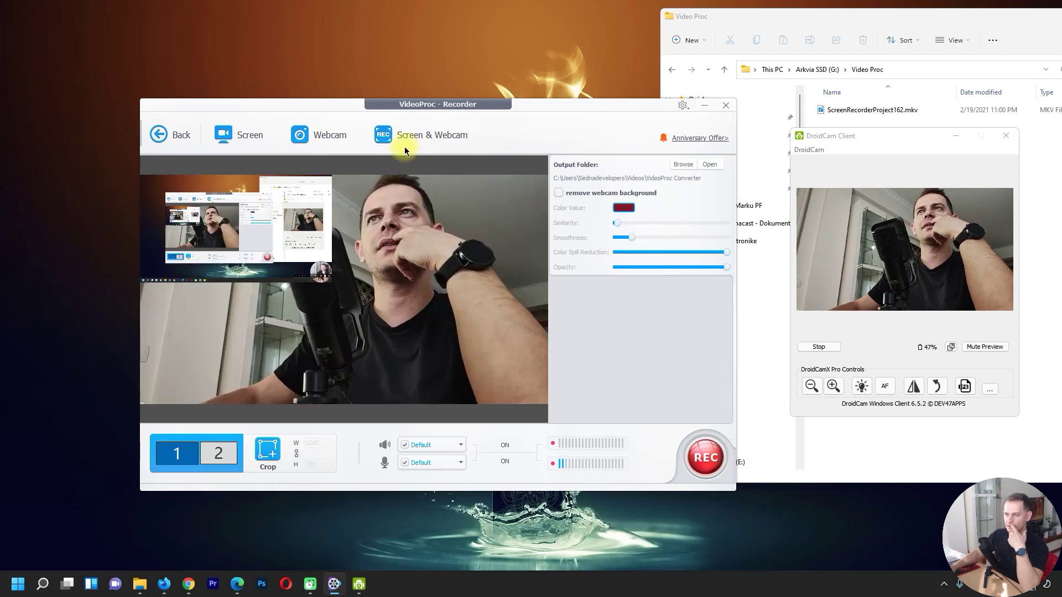
left_click(247, 186)
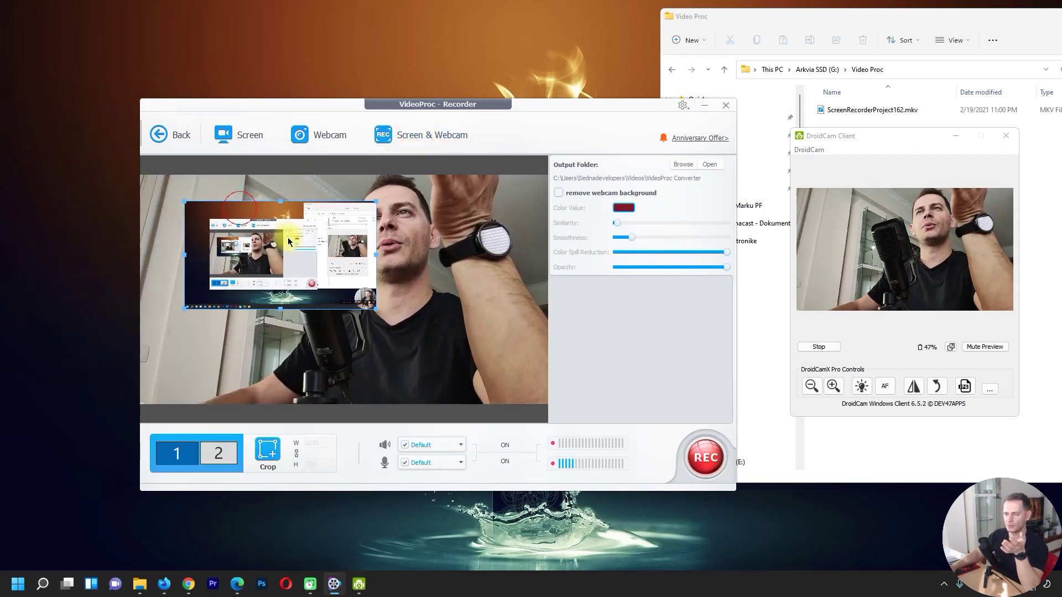